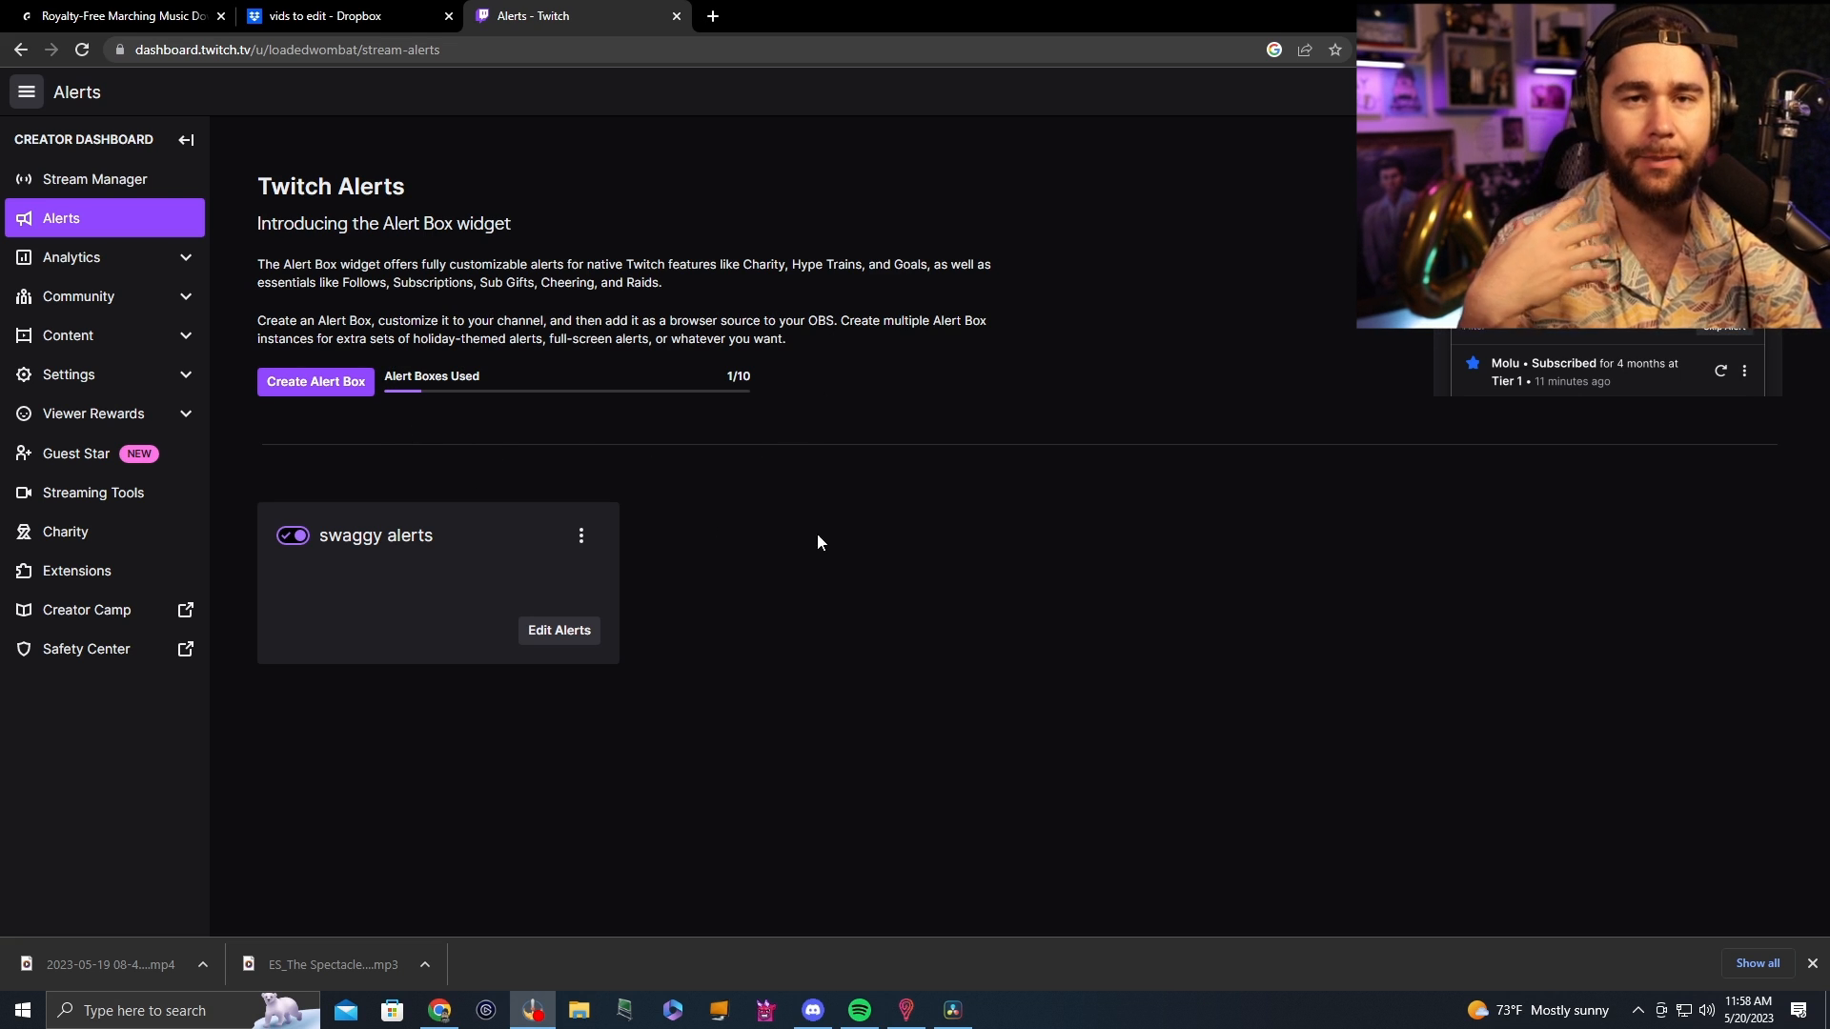
Step: Open the swaggy alerts alert box for editing and collapse its Follows variants
{"action": "left_click", "coordinate": [1812, 963]}
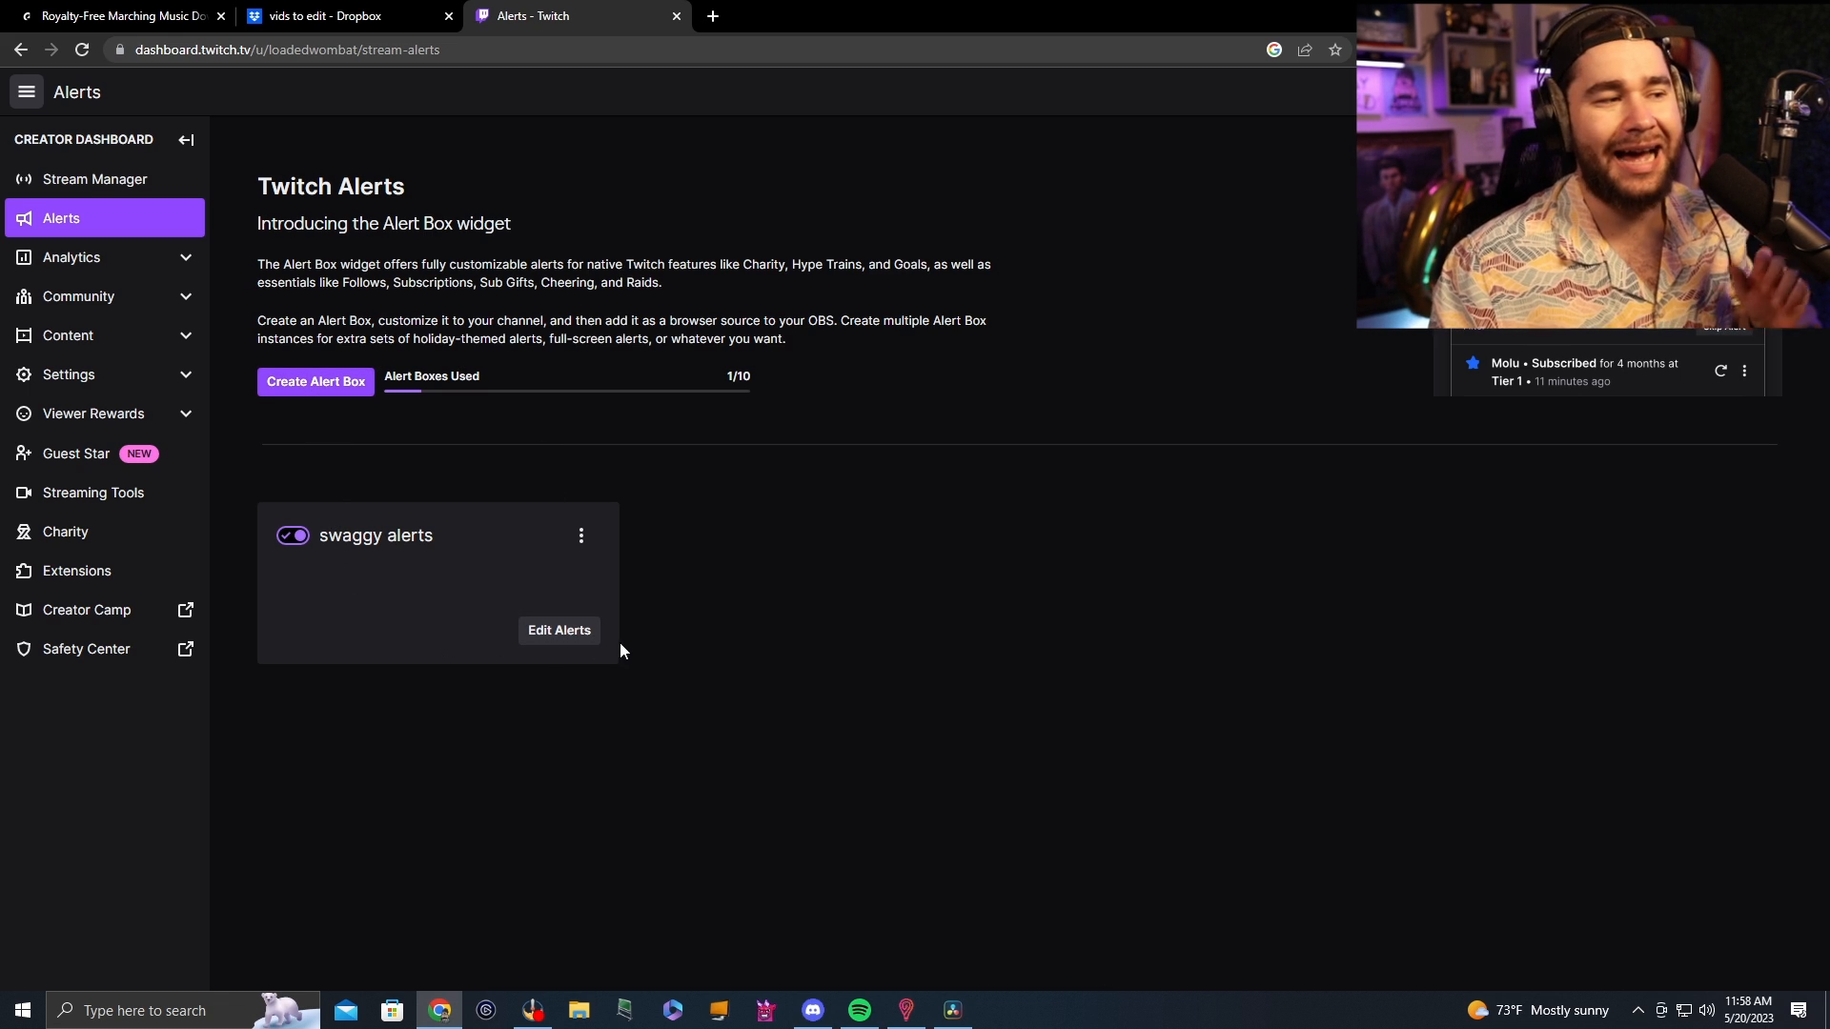
{"action": "left_click", "coordinate": [588, 639]}
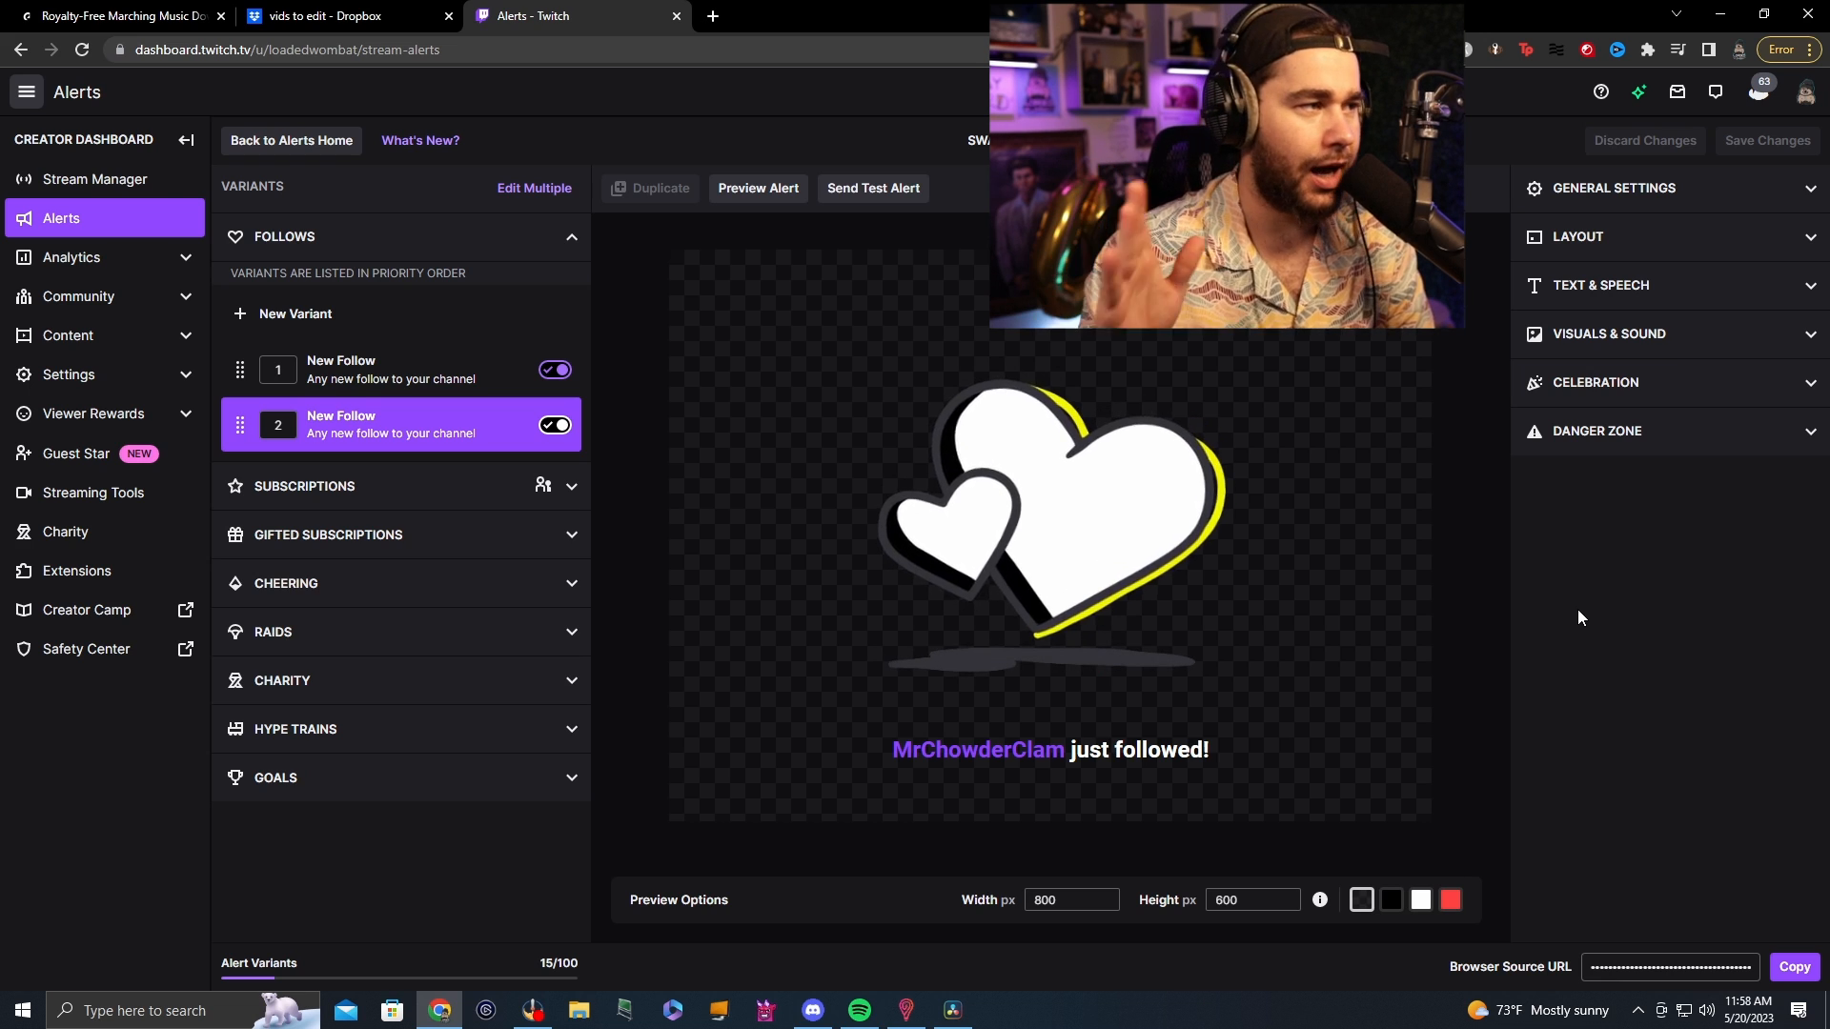
{"action": "left_click", "coordinate": [570, 238]}
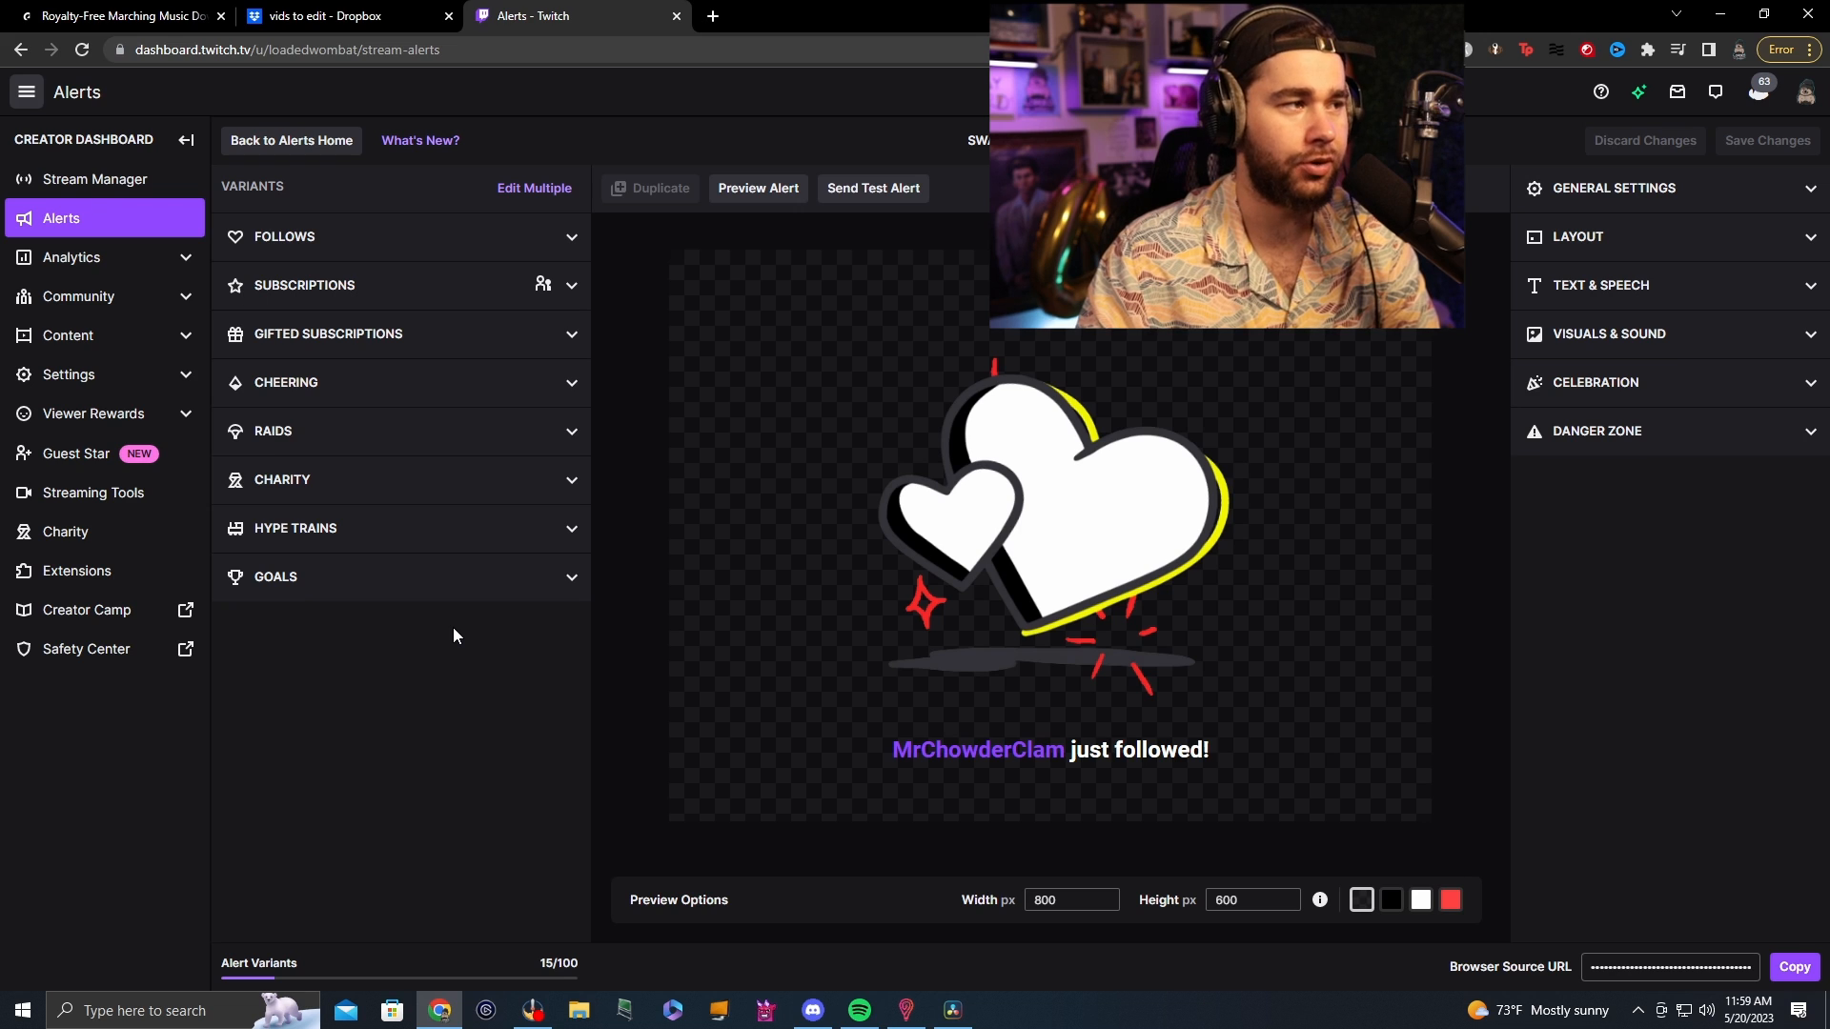
Step: Try selecting the Follows, Subscriptions and Gifted Subscriptions variants for editing together, and leave multiple editing
{"action": "left_click", "coordinate": [537, 190]}
{"action": "left_click", "coordinate": [233, 232]}
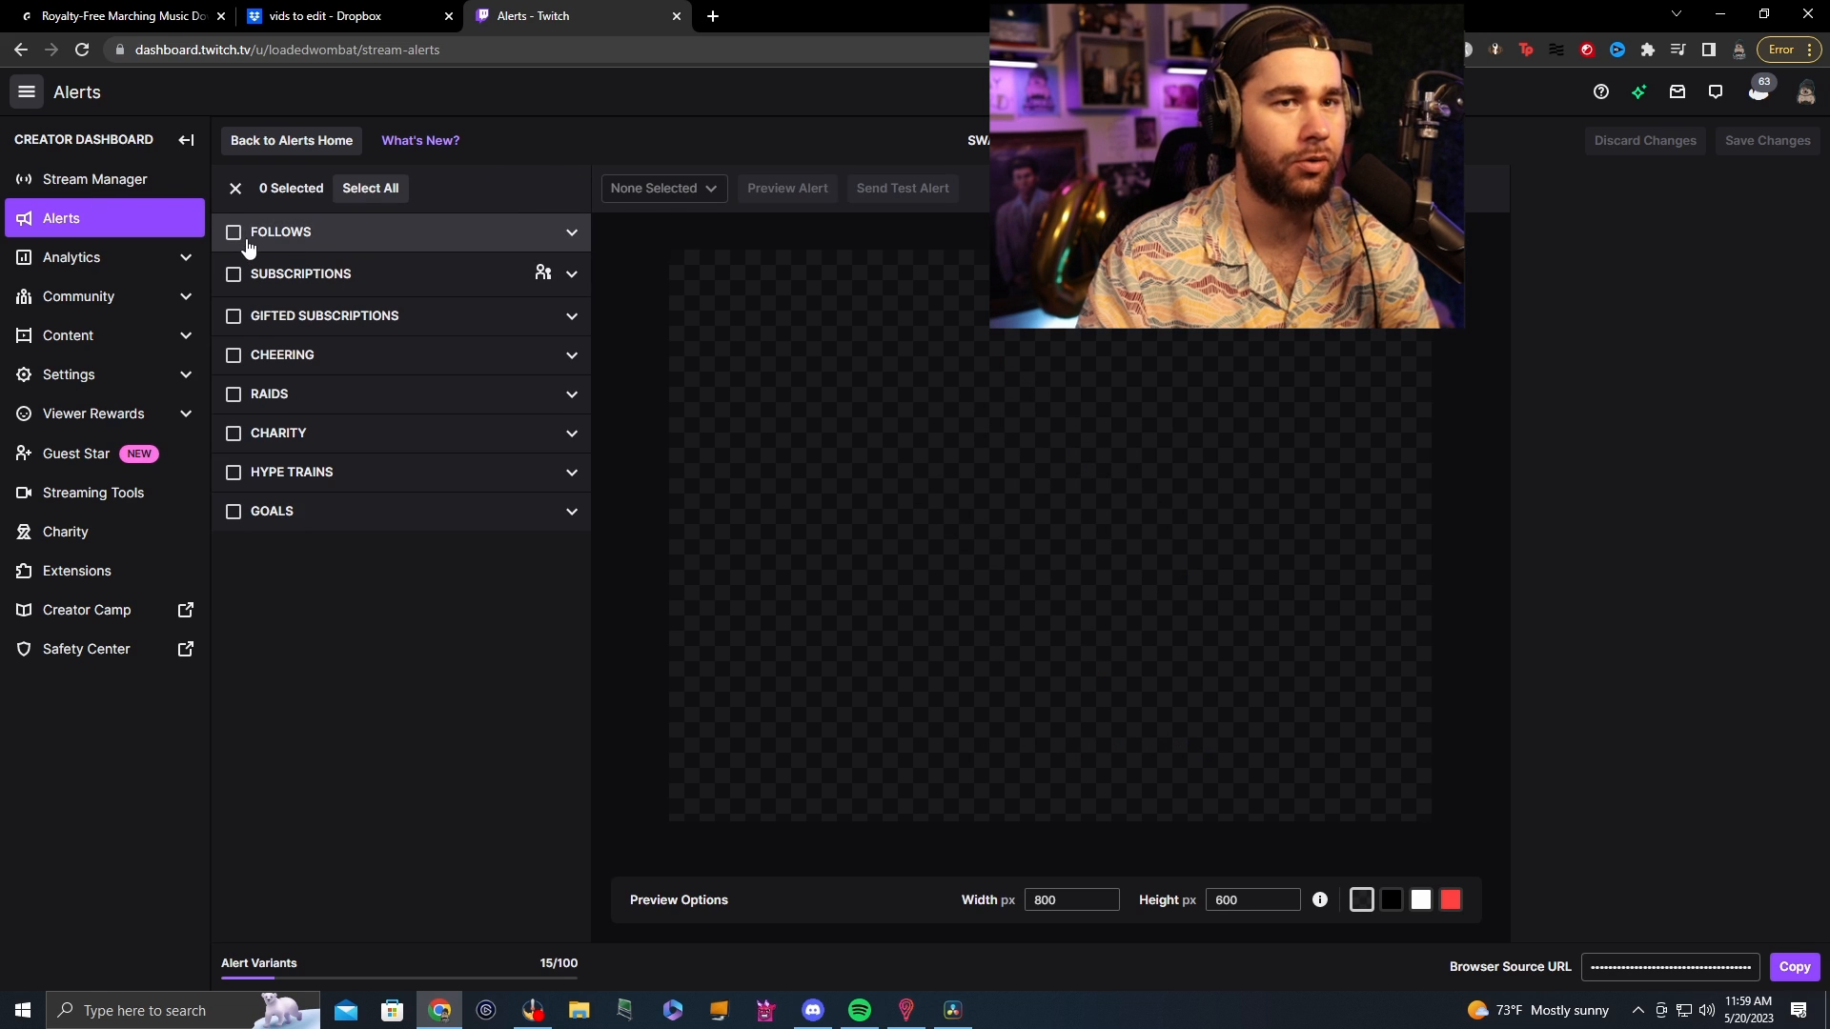
{"action": "left_click", "coordinate": [233, 274]}
{"action": "left_click", "coordinate": [233, 316]}
{"action": "left_click", "coordinate": [234, 517]}
{"action": "left_click", "coordinate": [236, 570]}
{"action": "left_click", "coordinate": [233, 517]}
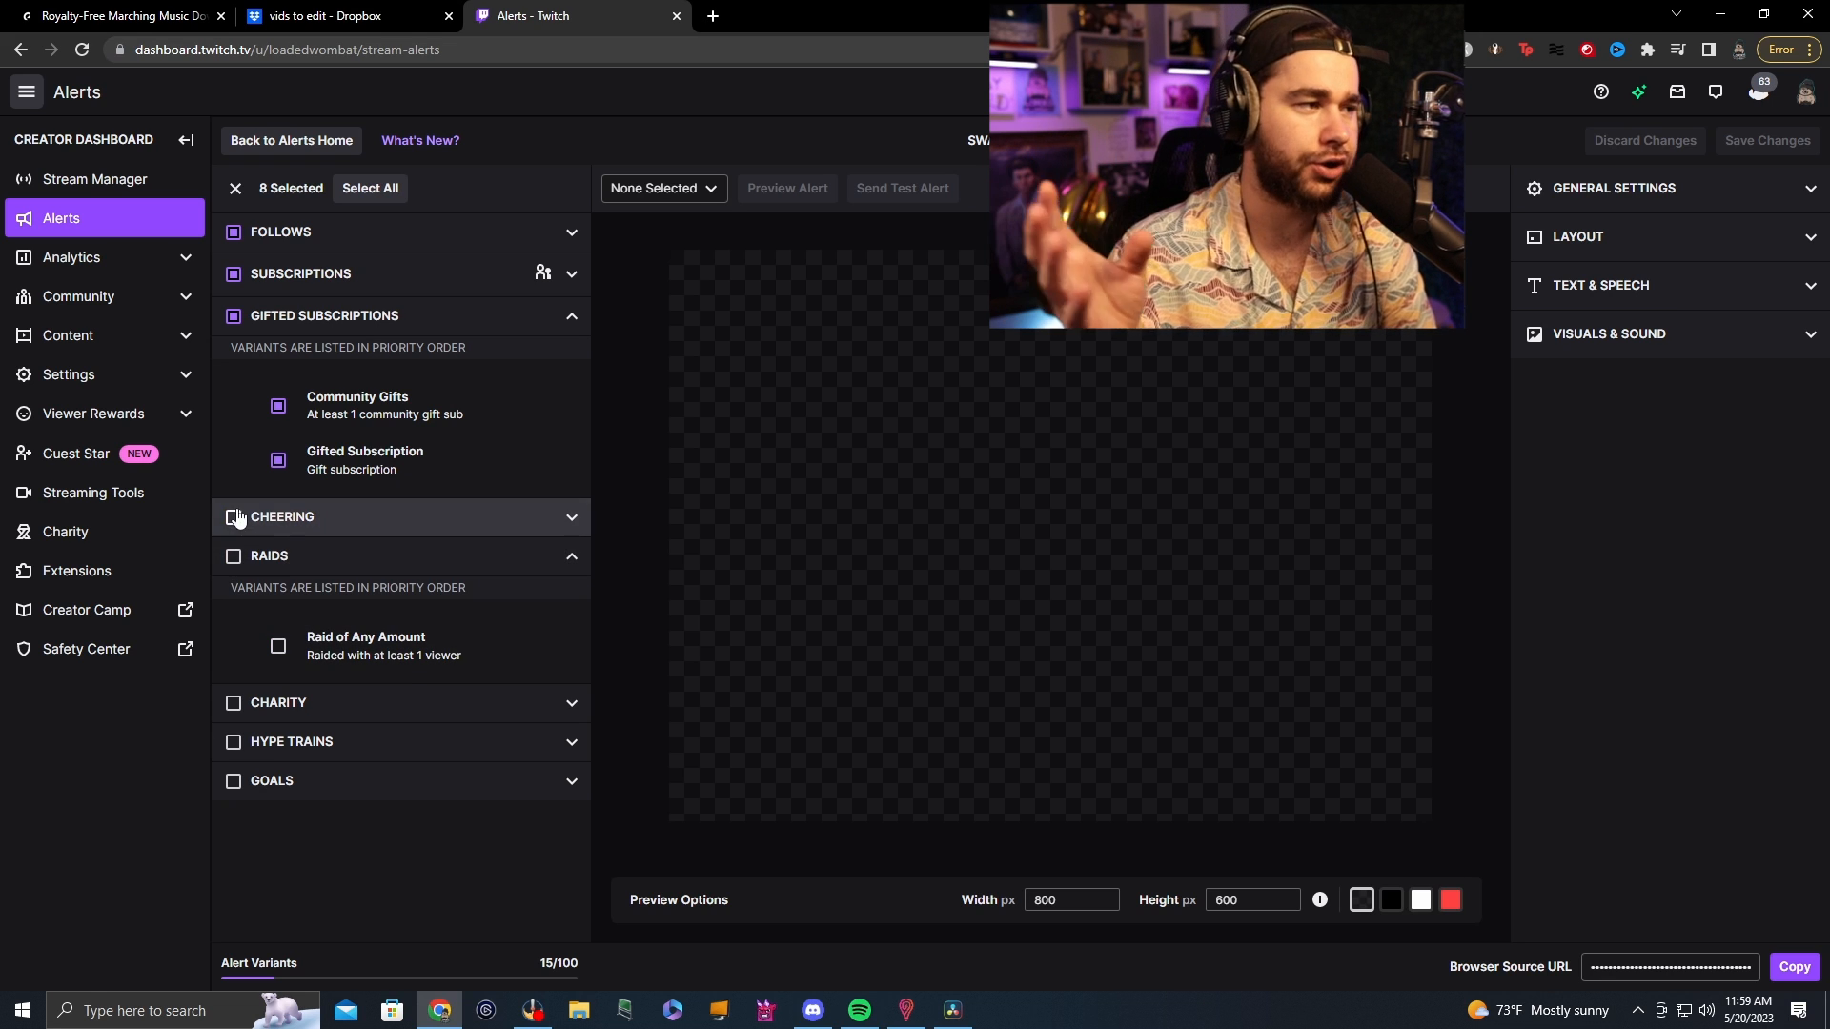
{"action": "left_click", "coordinate": [239, 190]}
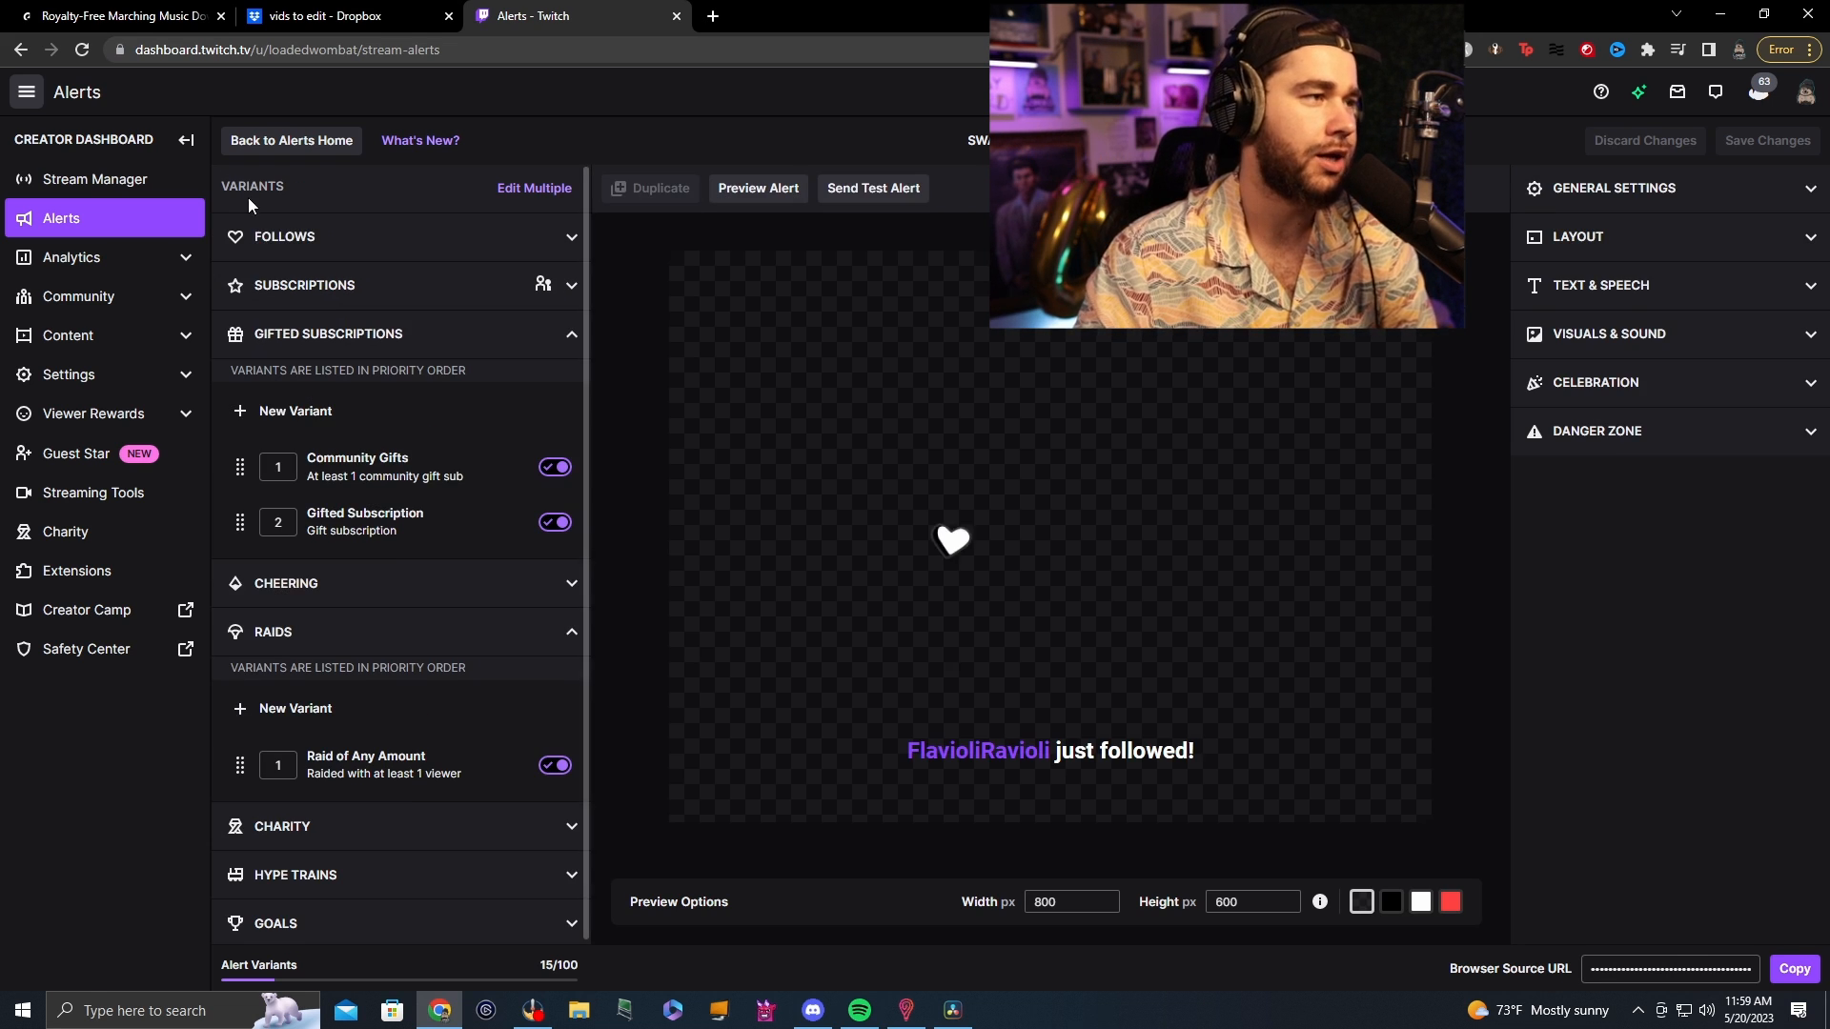
Step: Add a new variant to the Follows alerts
{"action": "left_click", "coordinate": [575, 335]}
{"action": "left_click", "coordinate": [553, 240]}
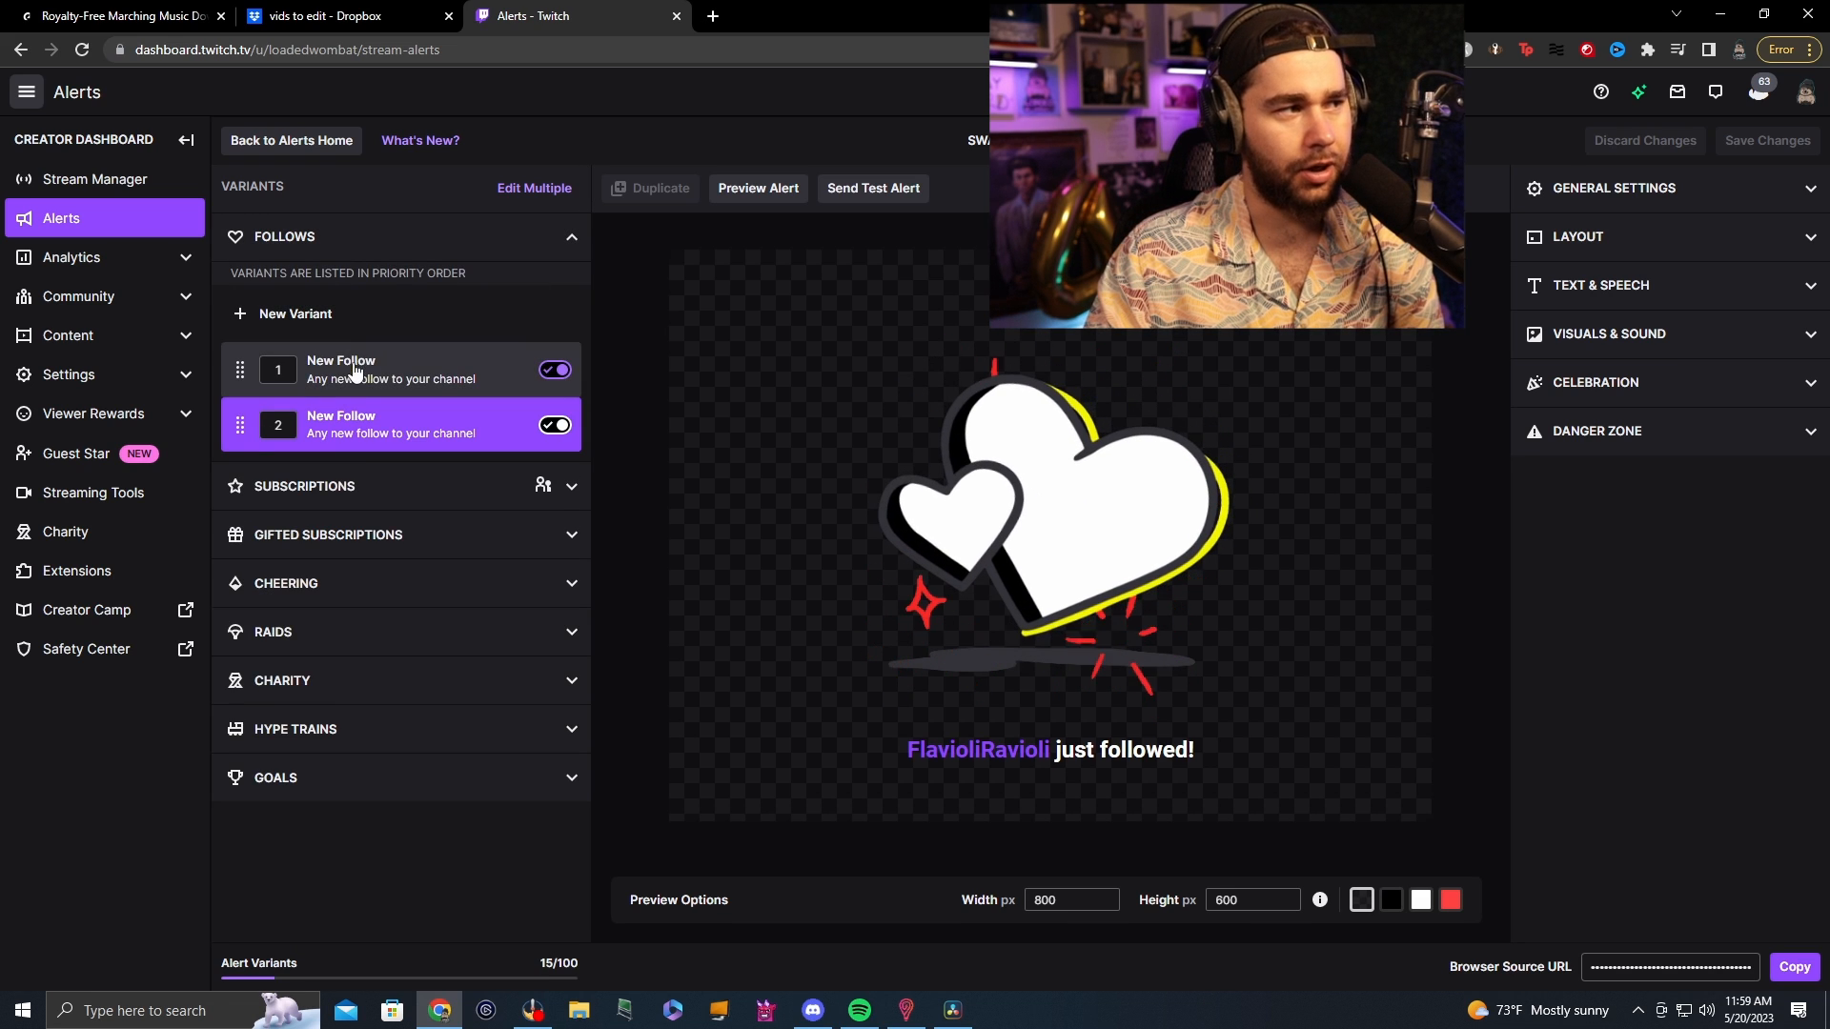
{"action": "left_click", "coordinate": [391, 327]}
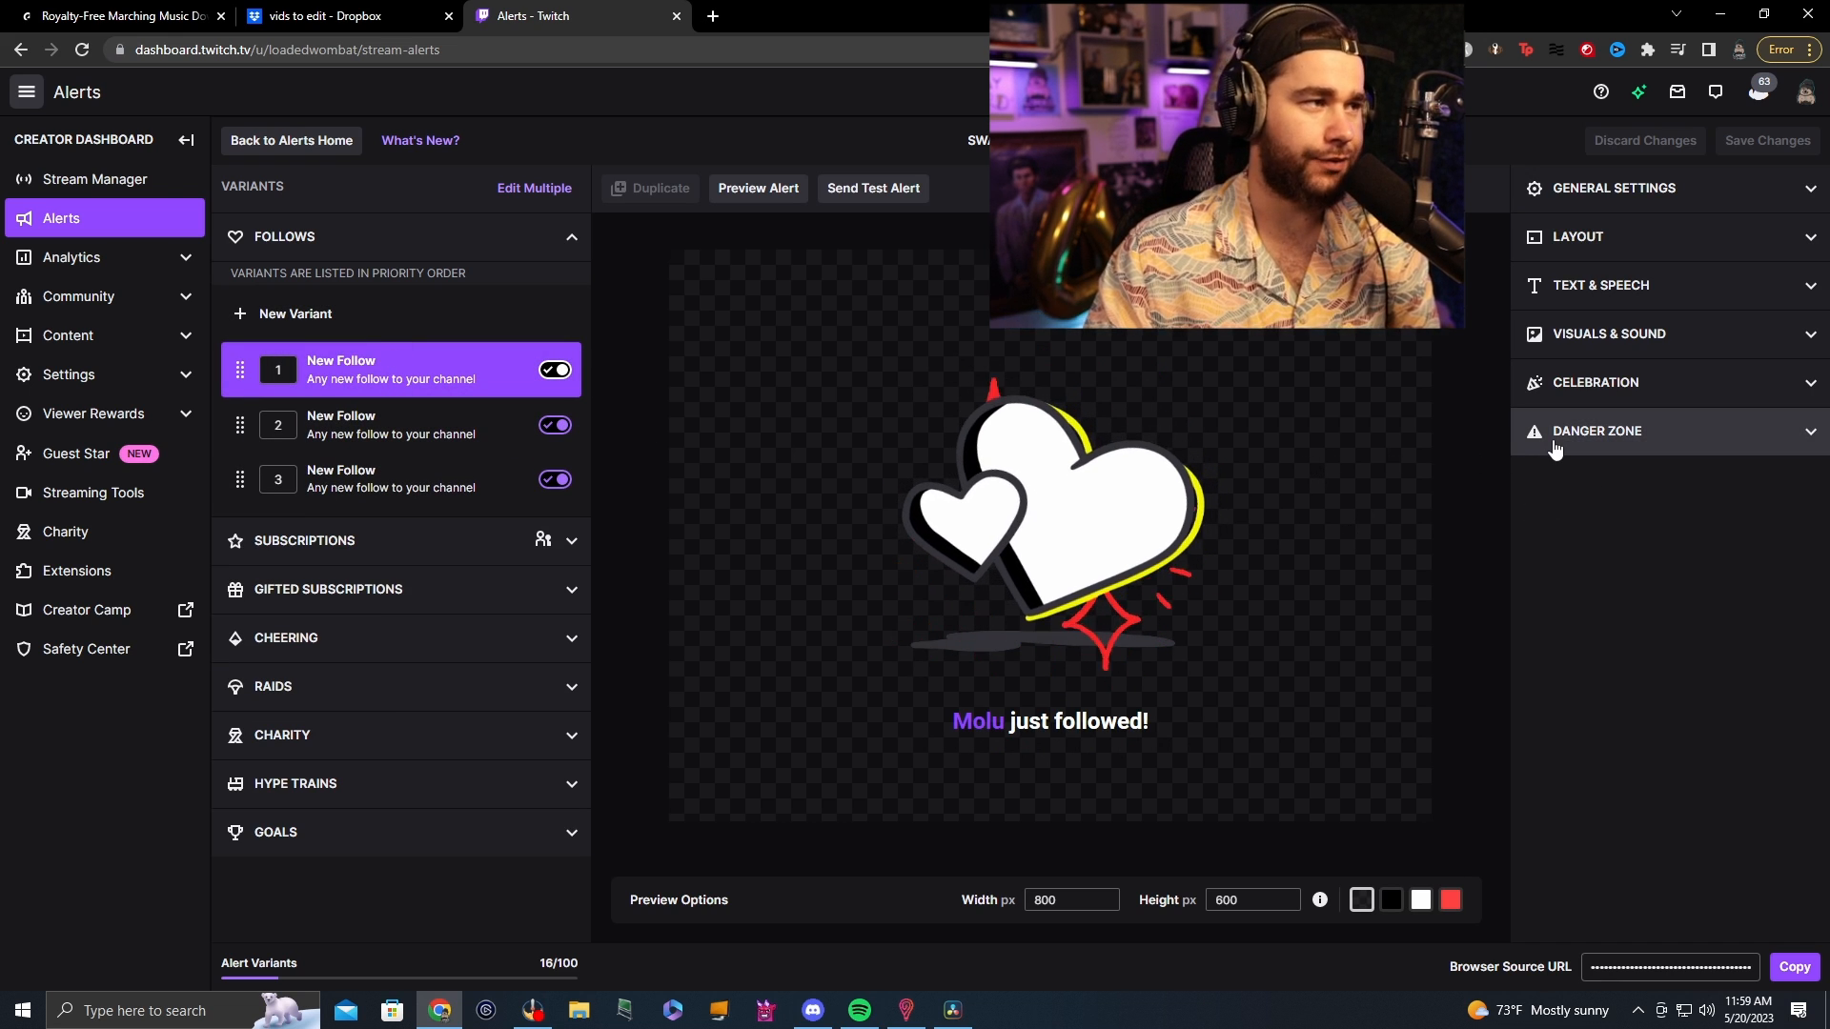
Step: Examine the new follow variant's deletion option, general settings, layout options, and text and speech settings
{"action": "left_click", "coordinate": [1598, 436]}
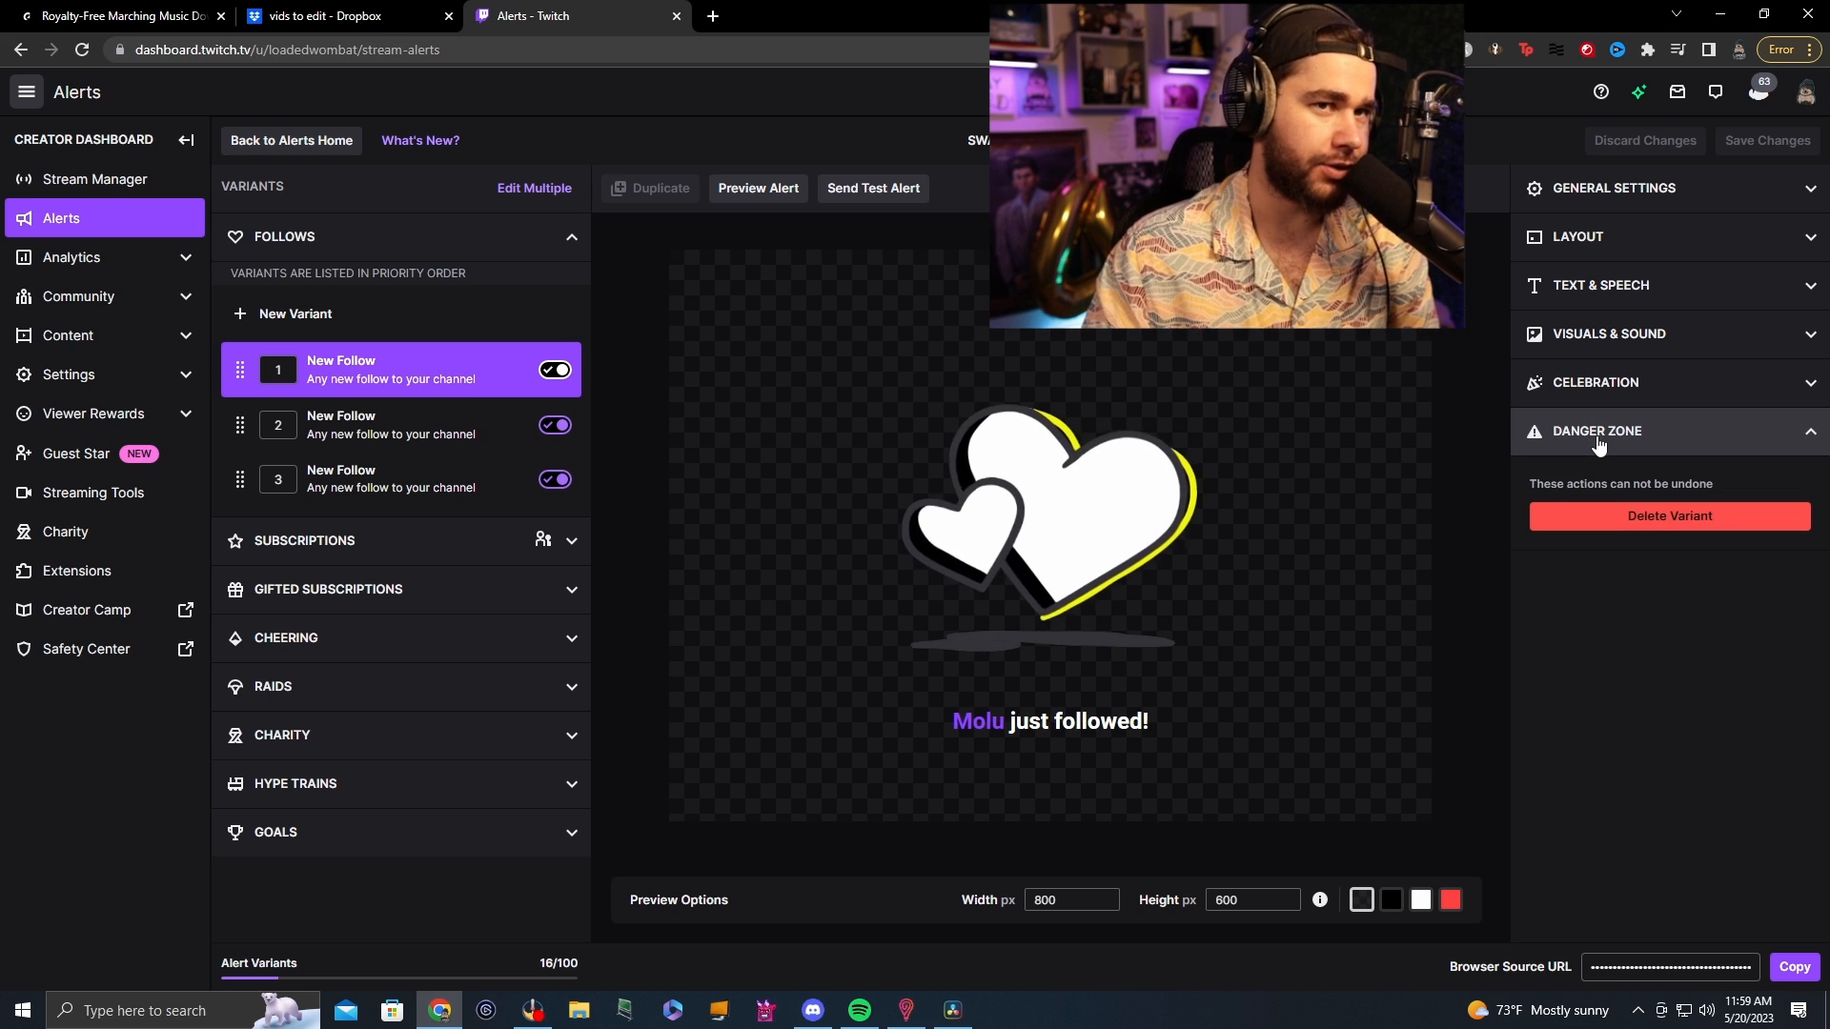
{"action": "left_click", "coordinate": [1597, 202]}
{"action": "left_click", "coordinate": [1596, 201]}
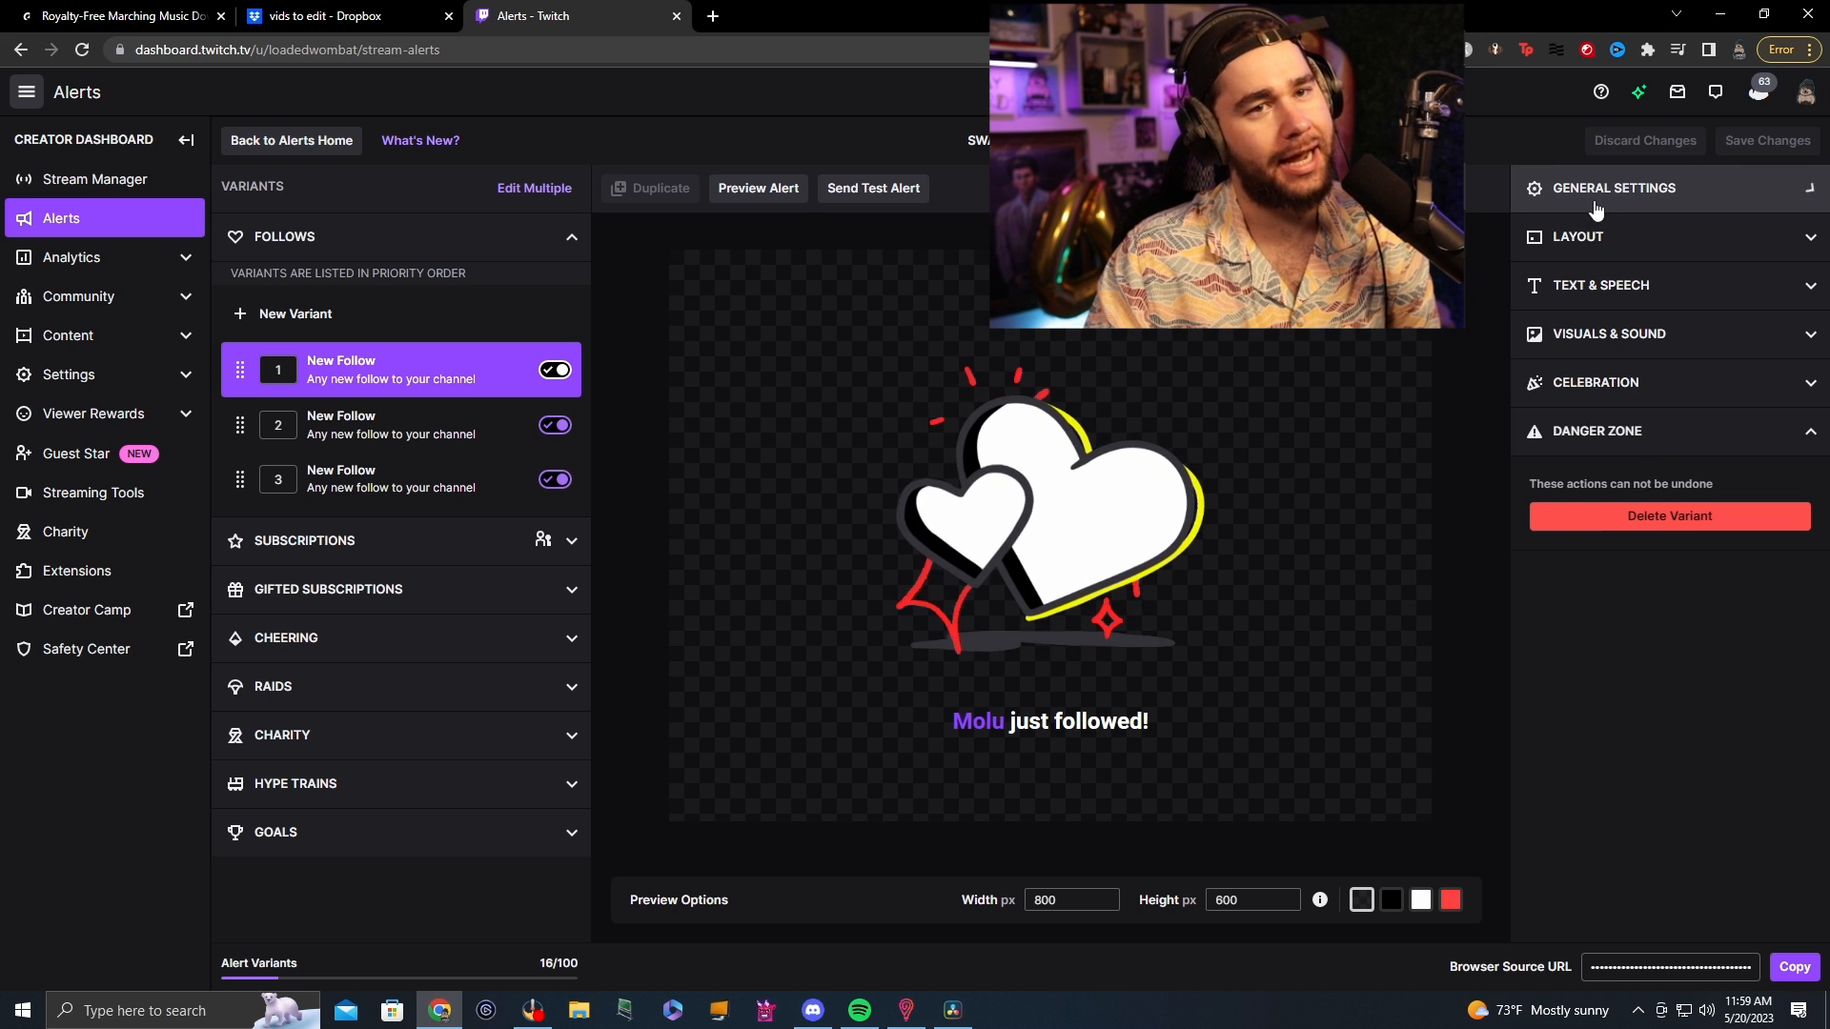
{"action": "left_click", "coordinate": [1623, 443]}
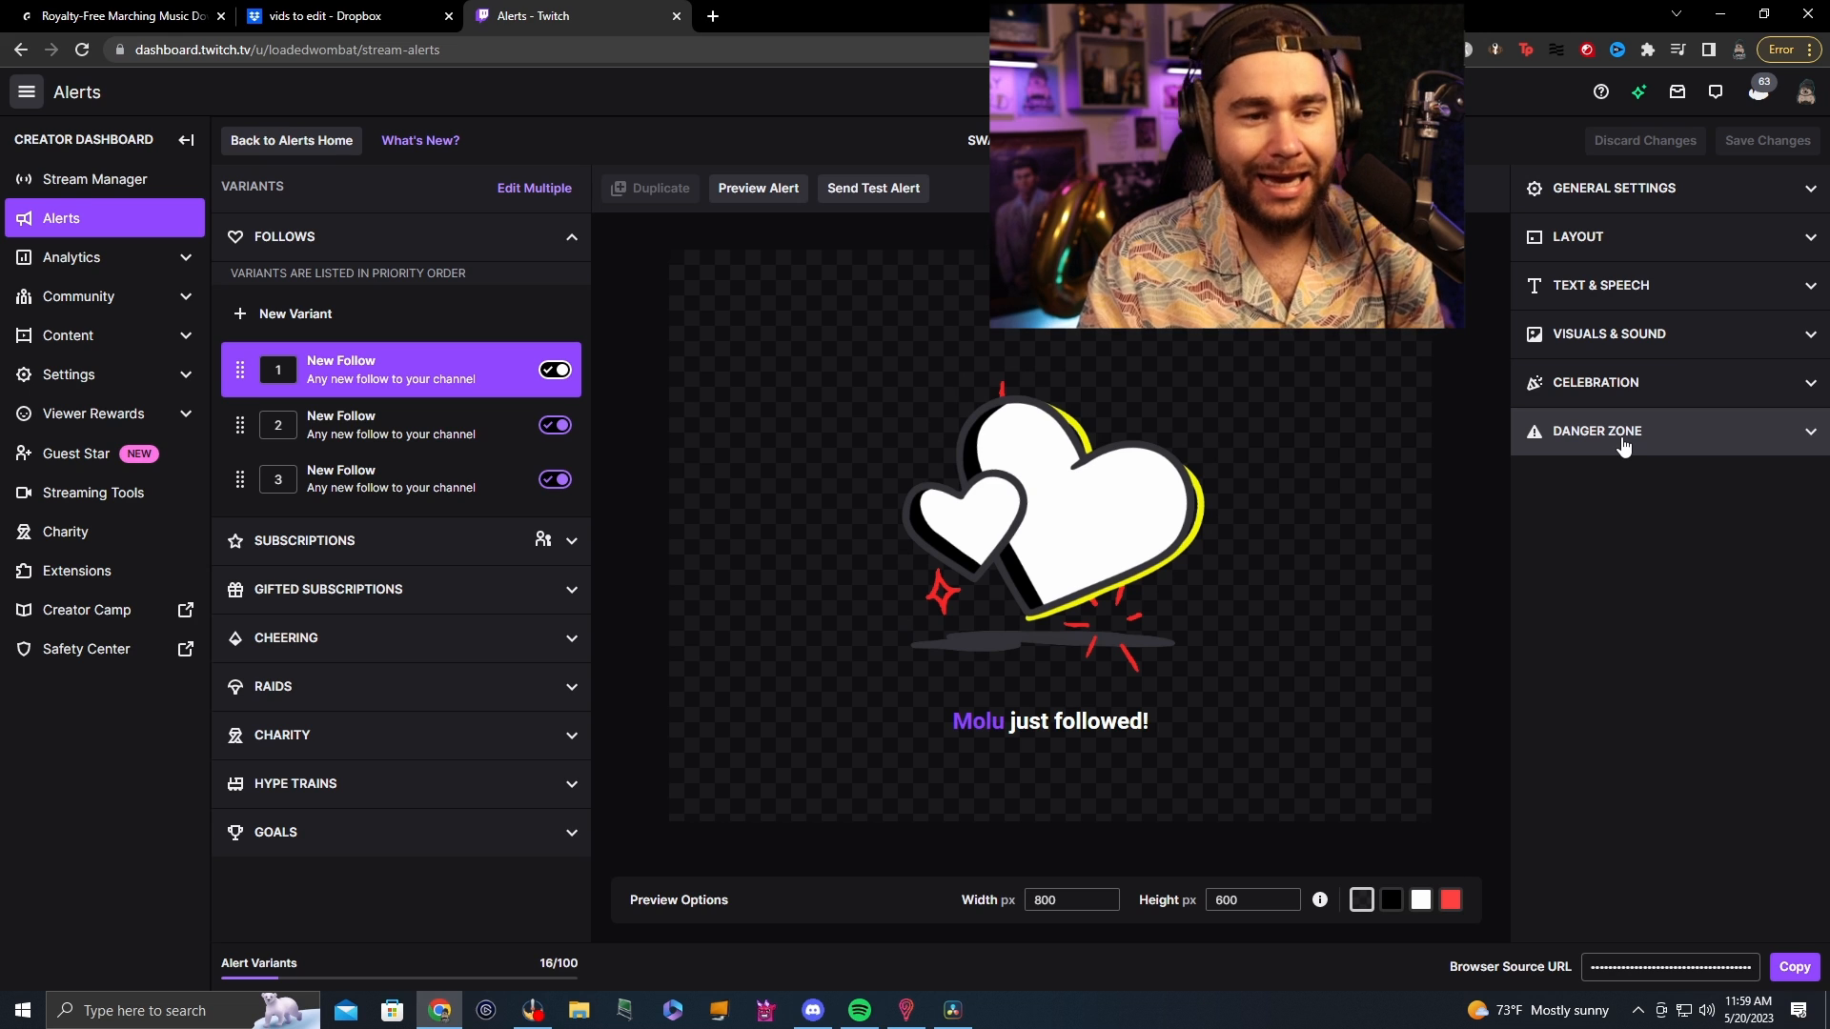
{"action": "left_click", "coordinate": [1600, 202]}
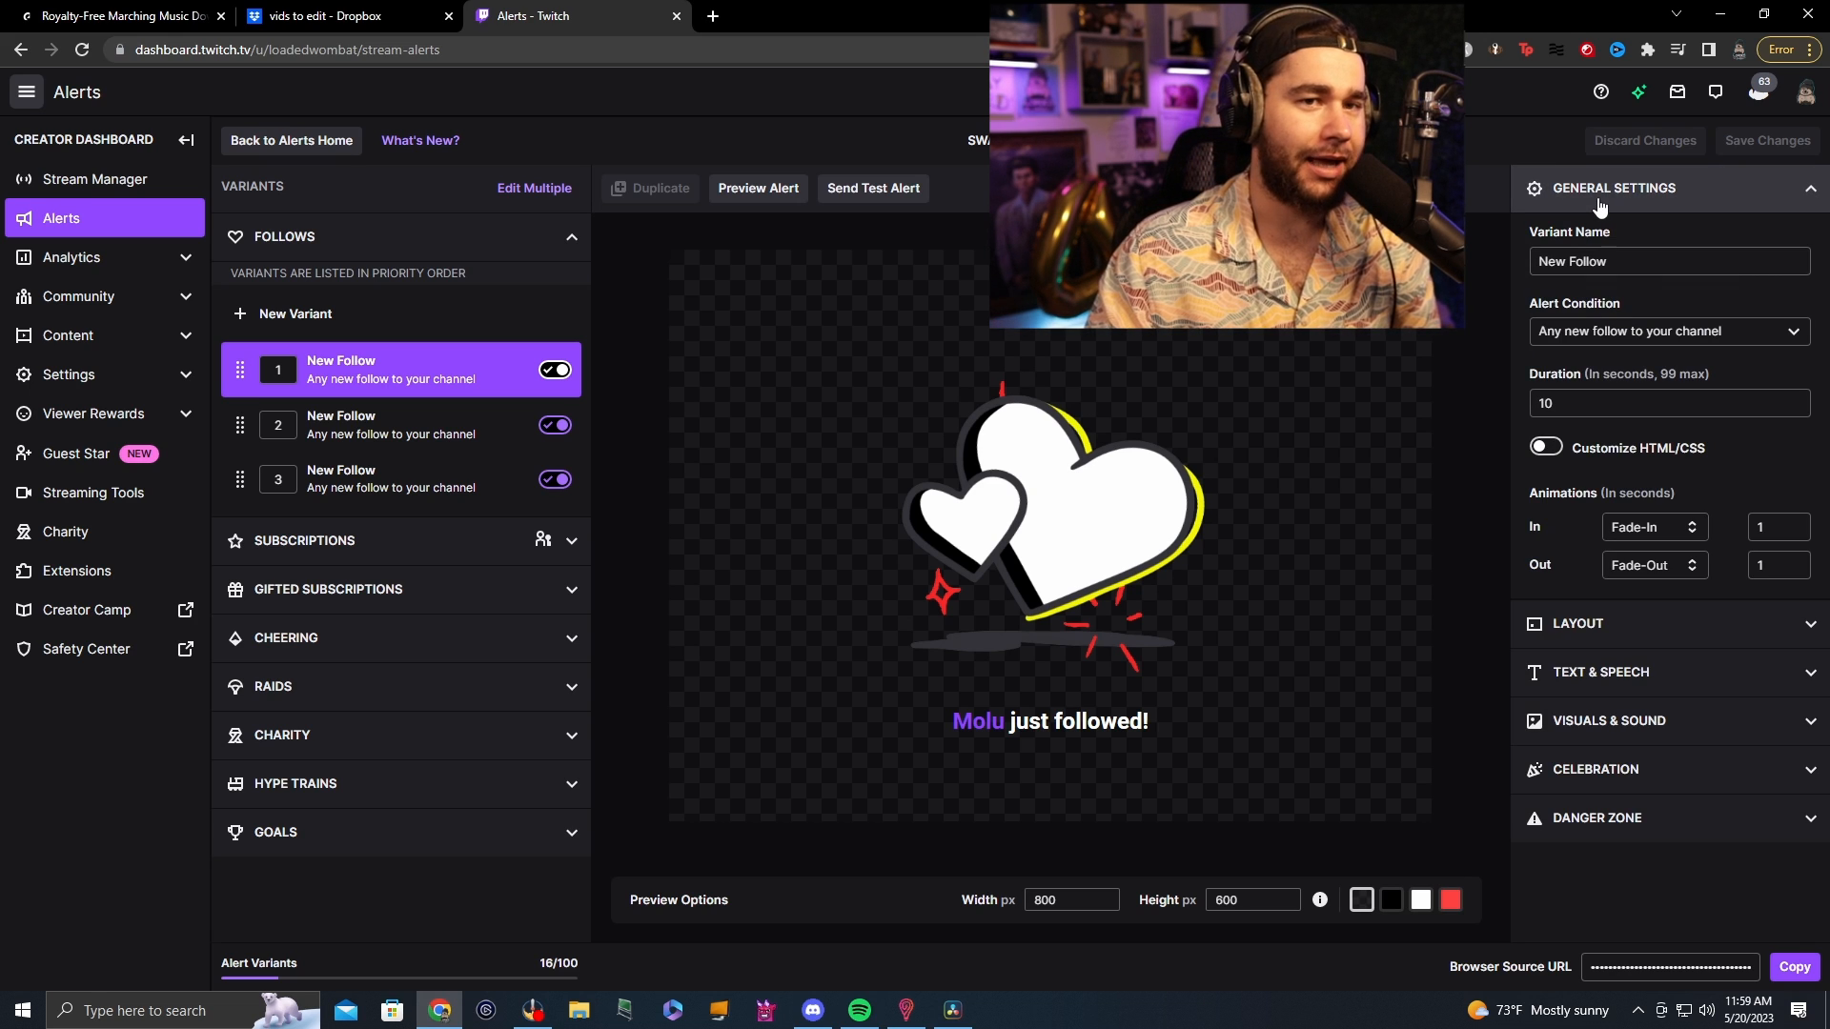
{"action": "left_click", "coordinate": [1570, 625]}
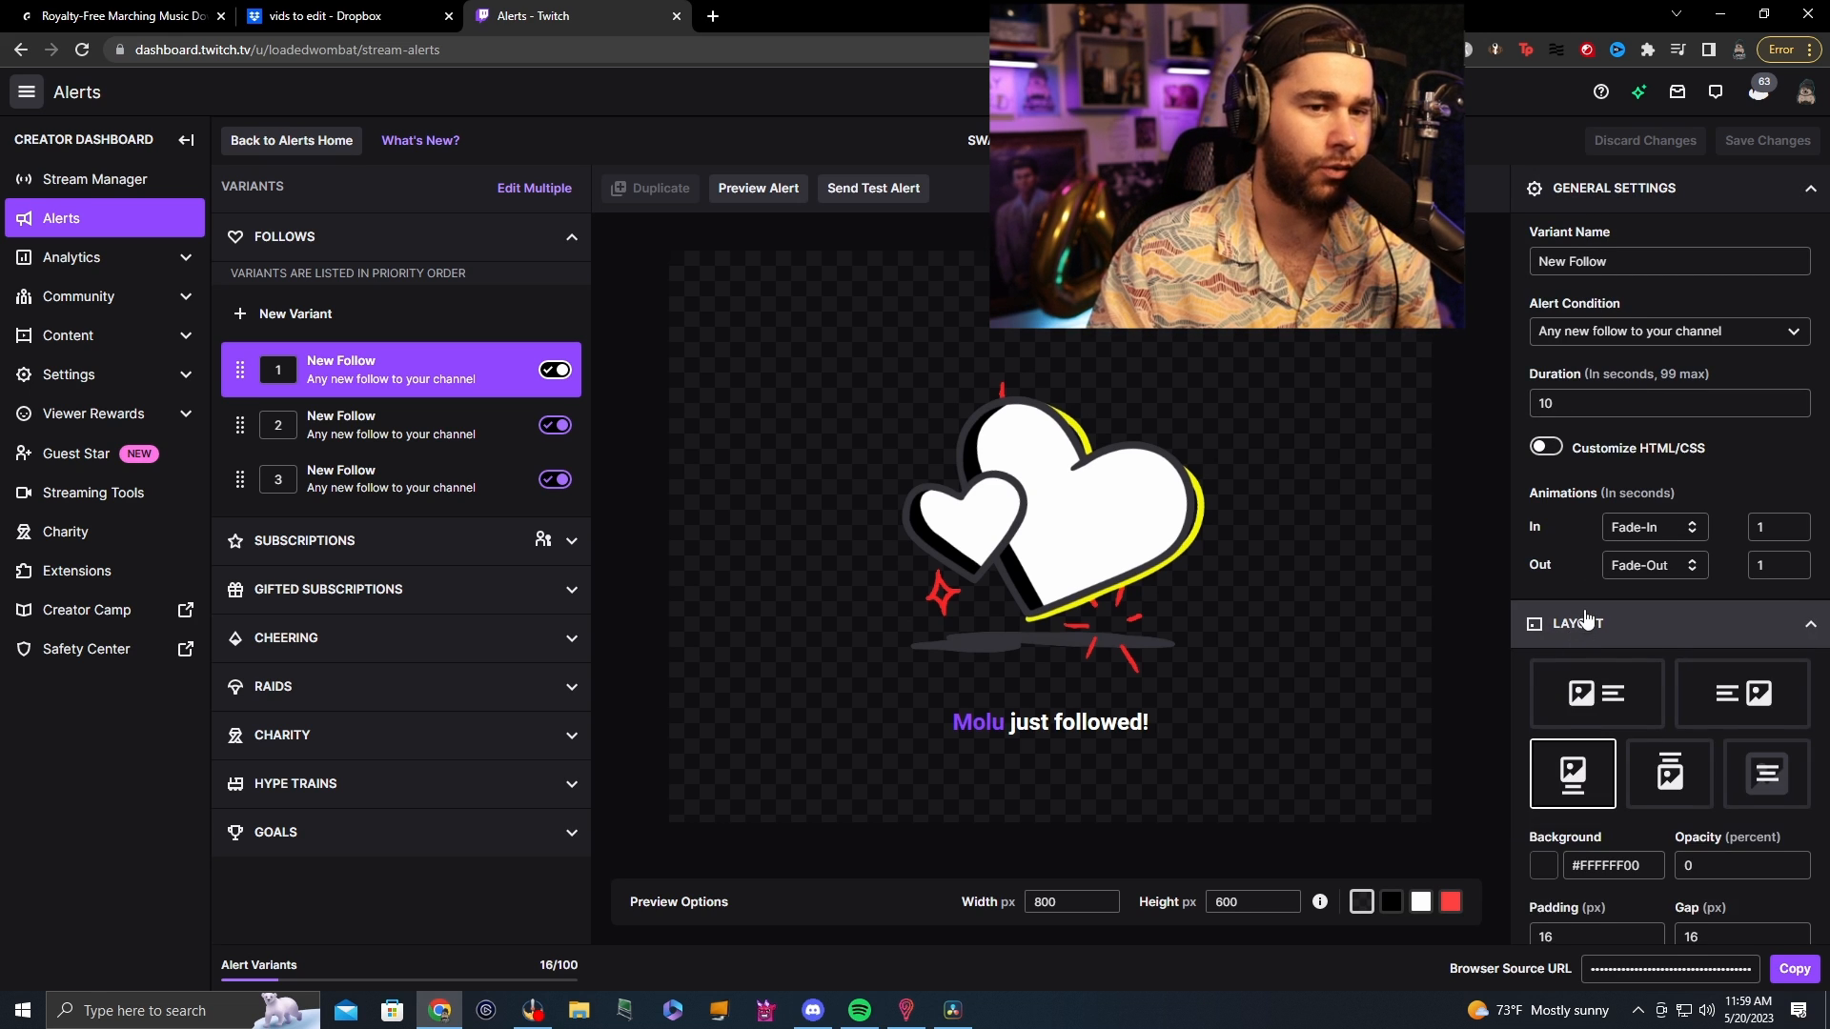
{"action": "scroll", "coordinate": [1593, 600], "scroll_direction": "down", "scroll_amount": 3}
{"action": "scroll", "coordinate": [1594, 595], "scroll_direction": "down", "scroll_amount": 1}
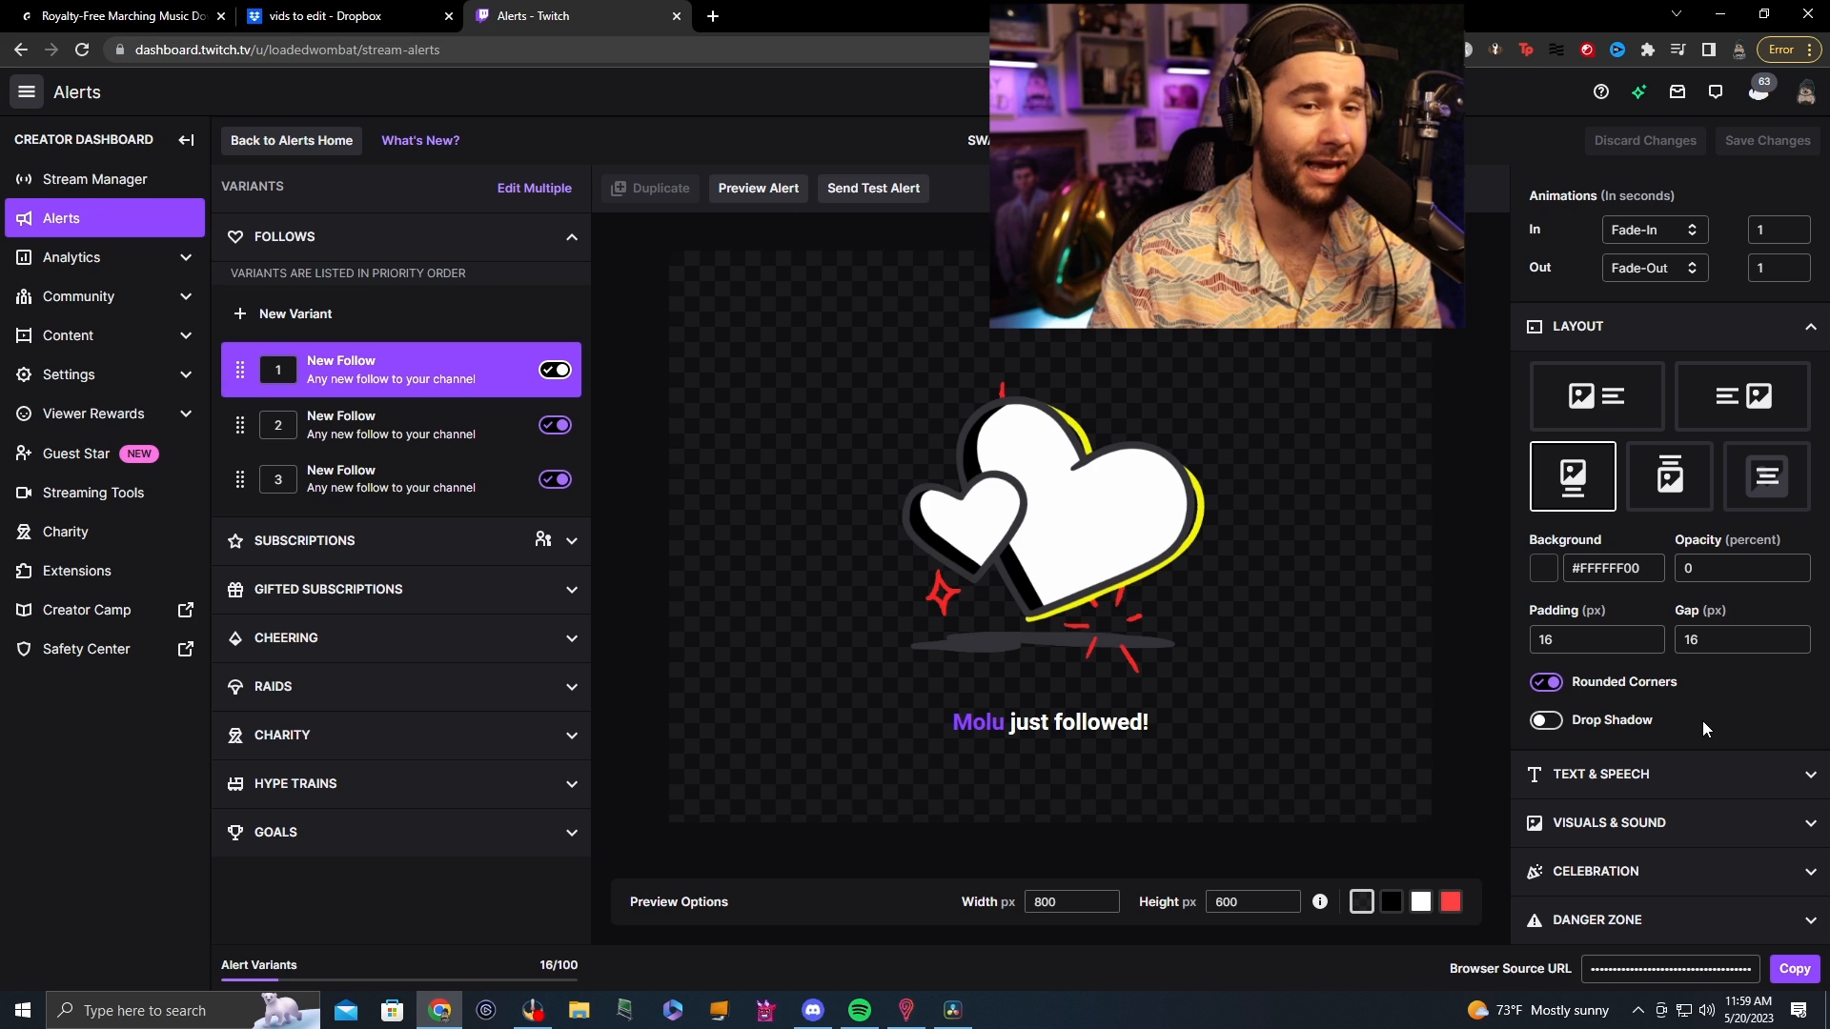
{"action": "left_click", "coordinate": [1693, 774]}
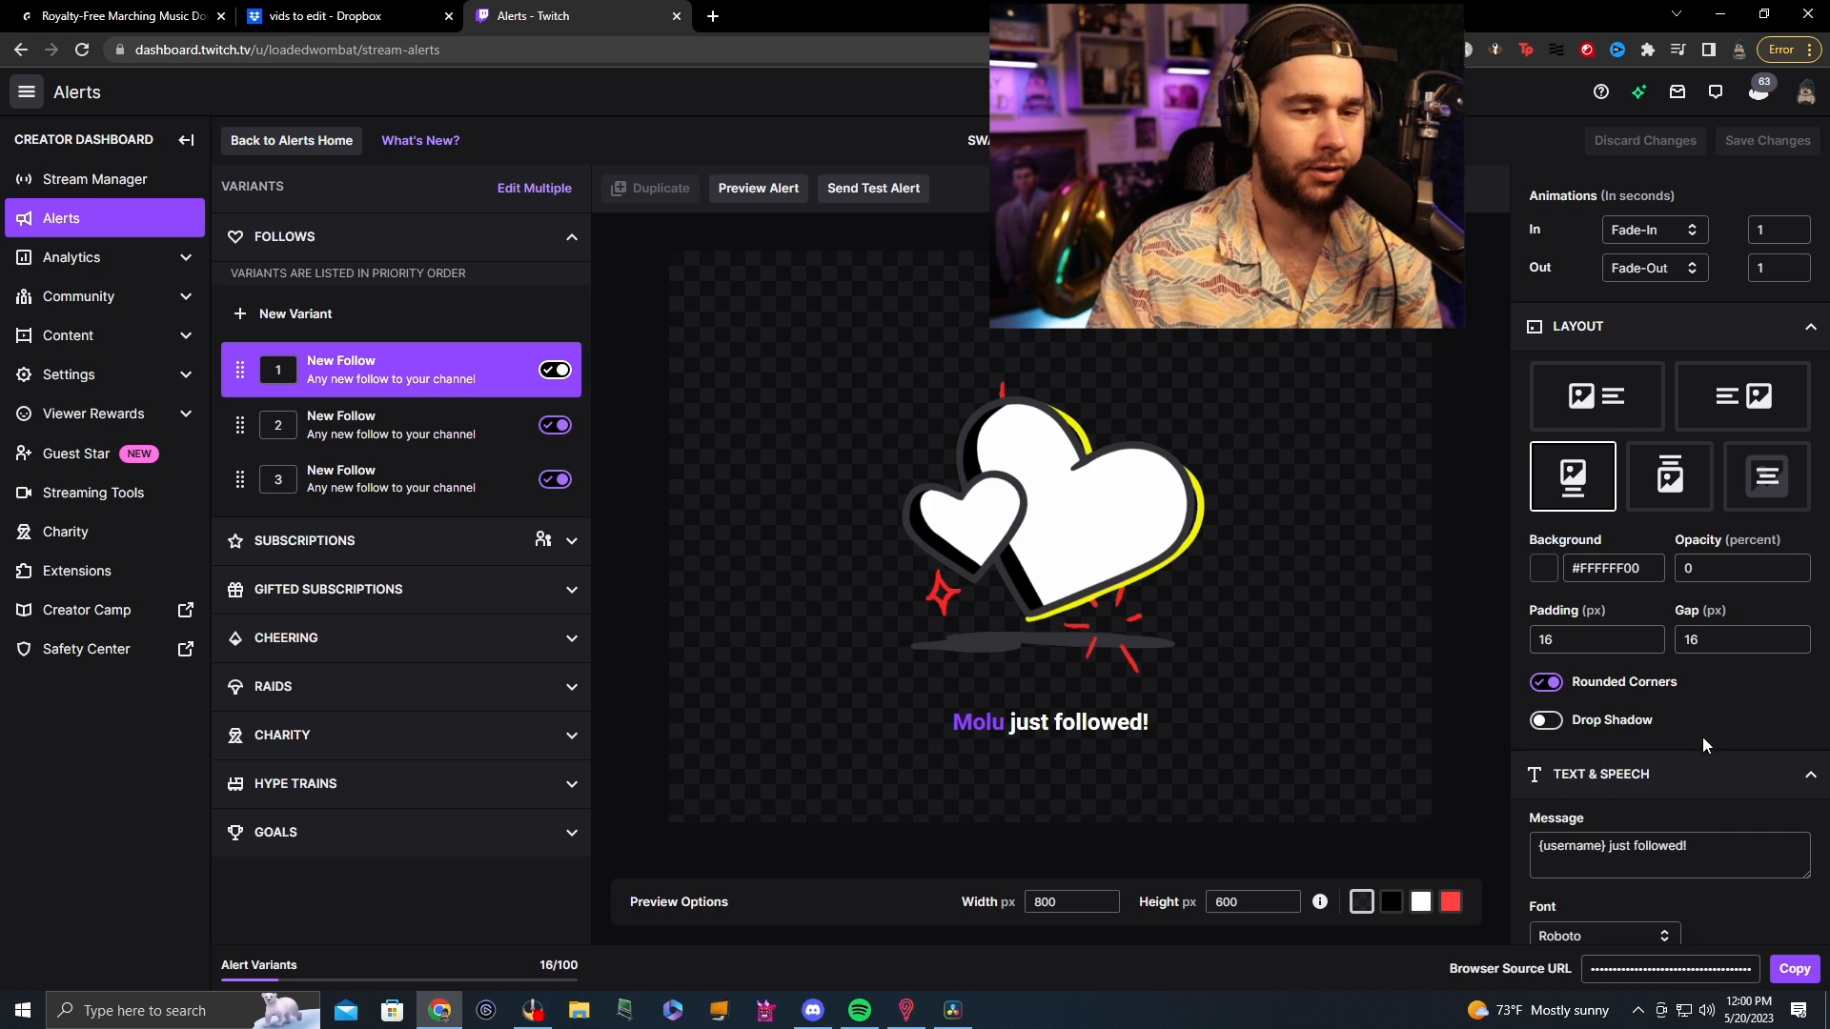
{"action": "scroll", "coordinate": [1700, 746], "scroll_direction": "down", "scroll_amount": 5}
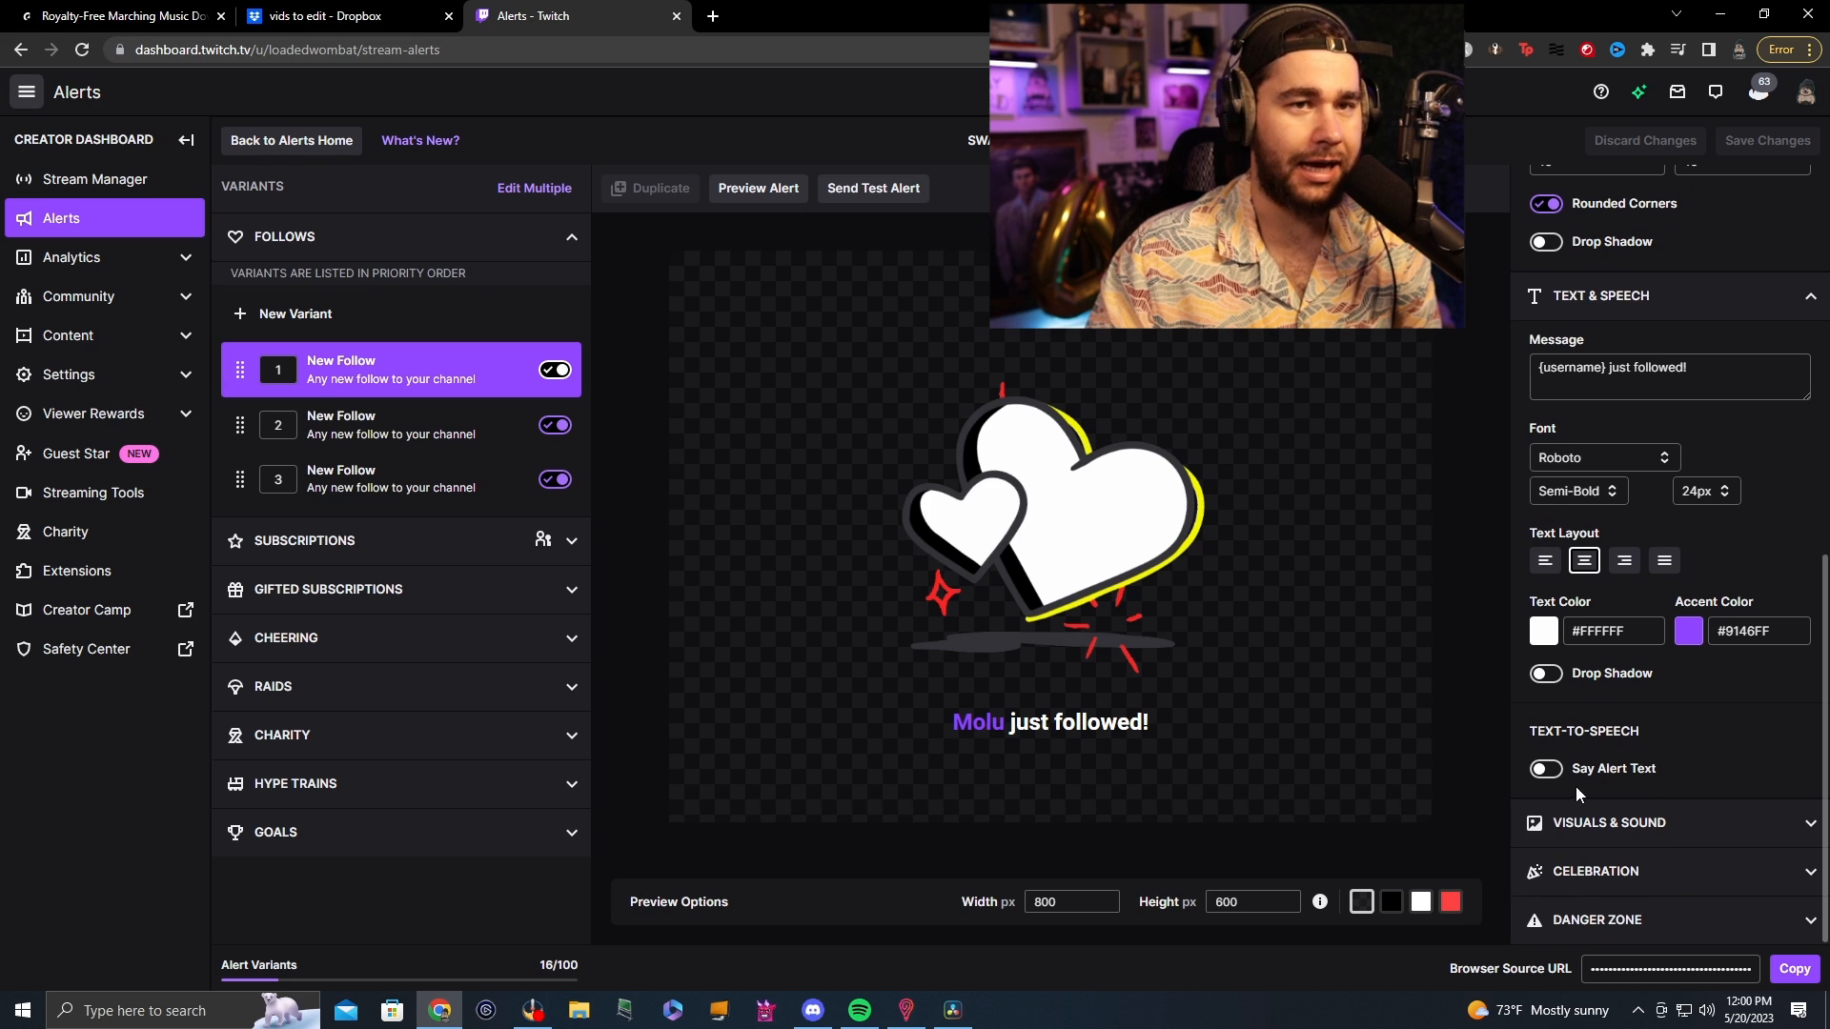
Step: Try the Say Alert Text option for text-to-speech on the follow variant and switch it back off
{"action": "left_click", "coordinate": [1546, 772]}
{"action": "scroll", "coordinate": [1546, 778], "scroll_direction": "down", "scroll_amount": 2}
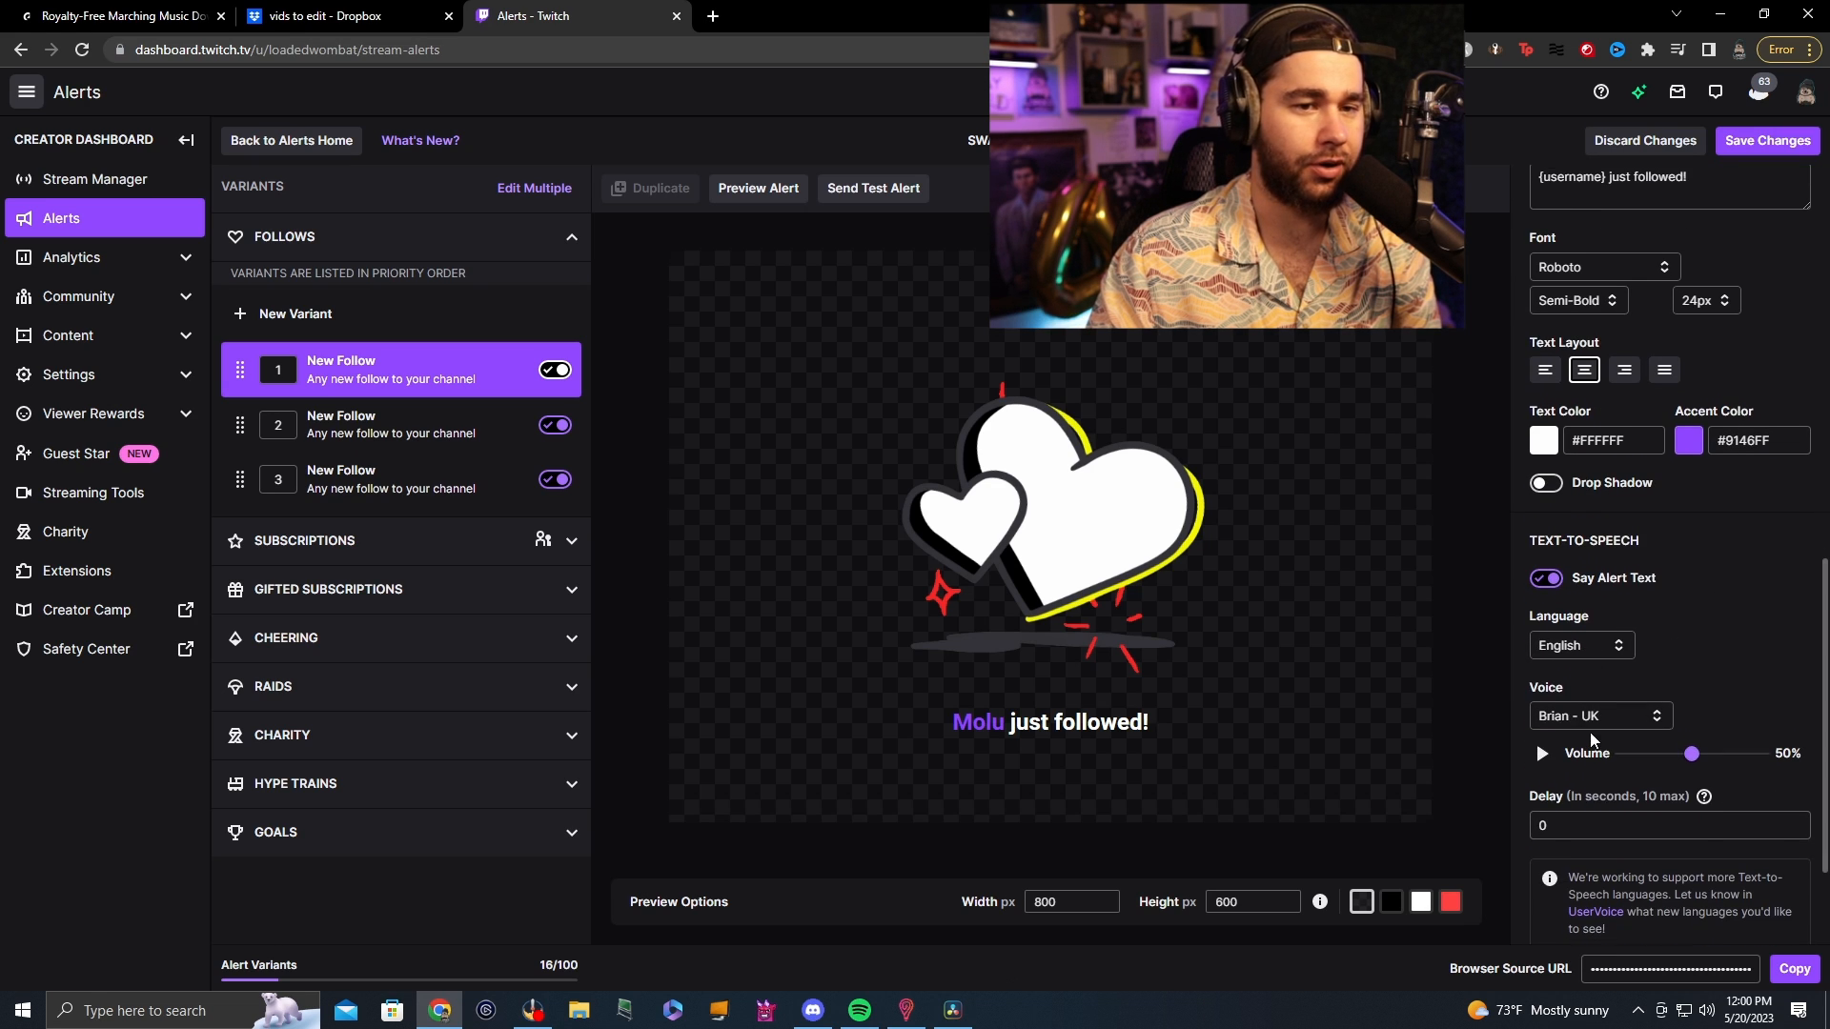
{"action": "left_click", "coordinate": [1548, 579]}
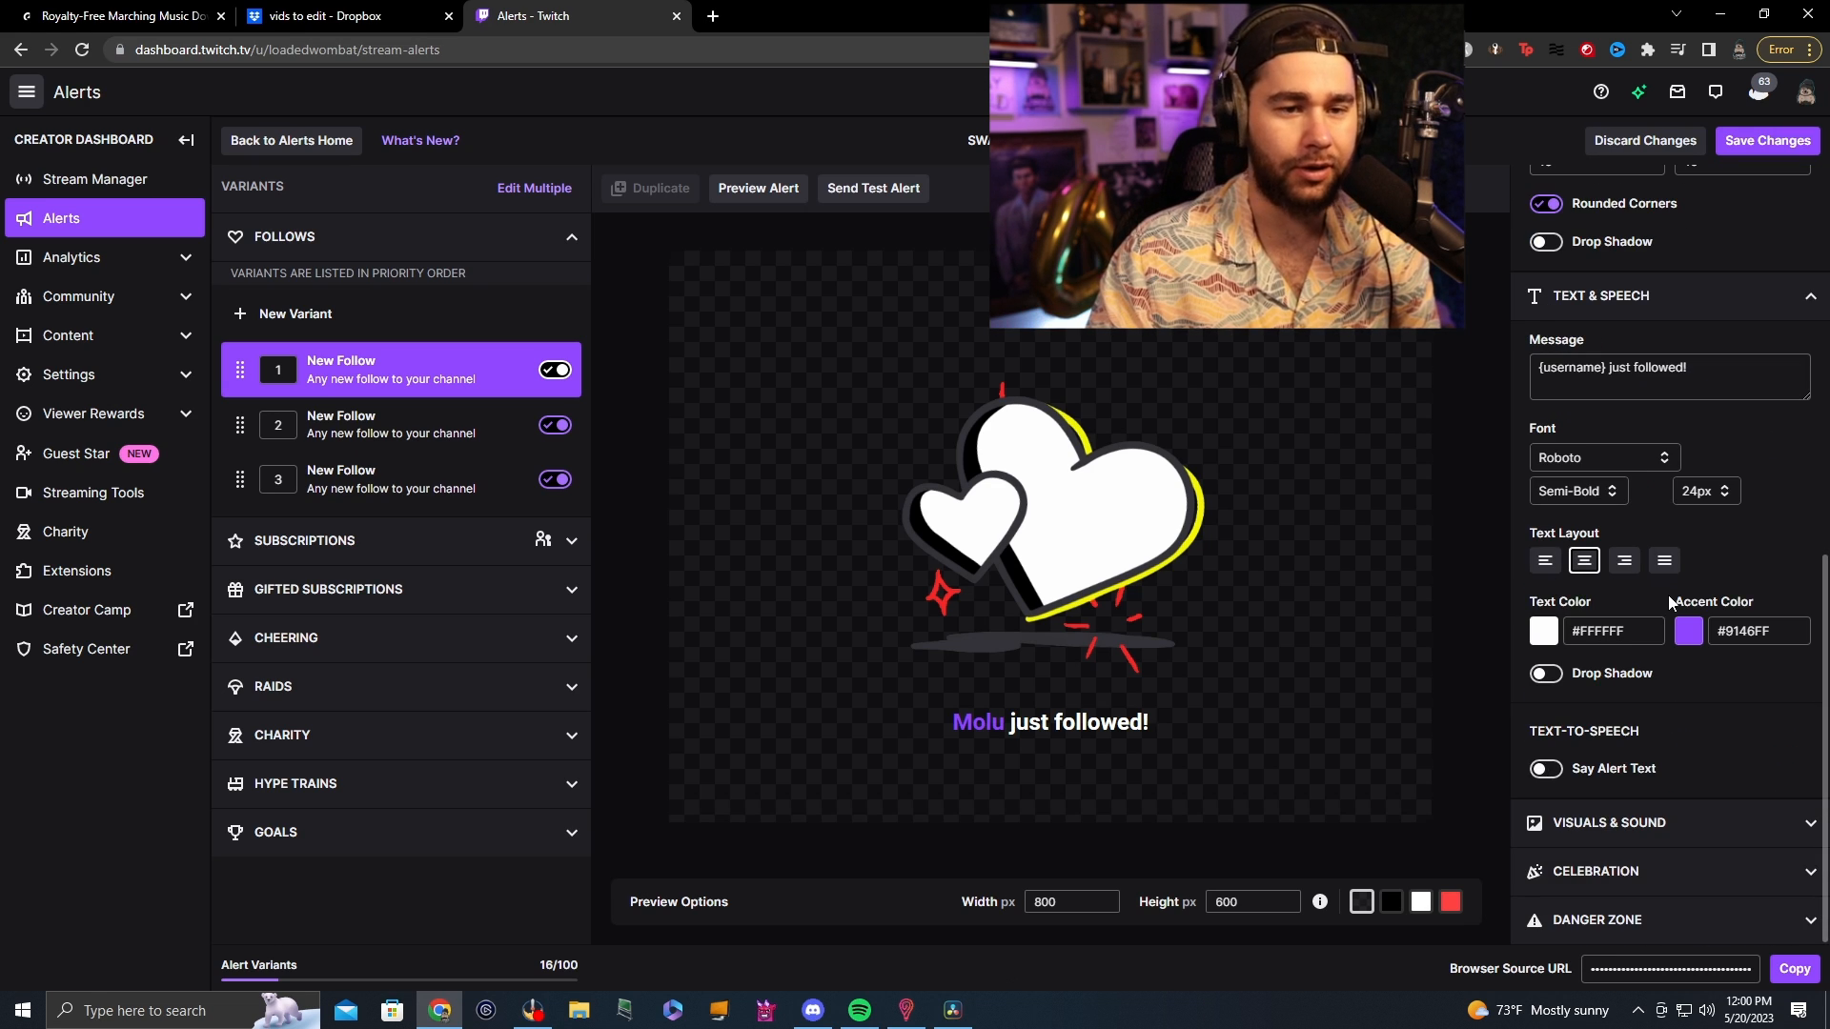
Step: Review the follow variant's visuals, sound and celebration settings, and copy the alert box's browser source URL
{"action": "left_click", "coordinate": [1563, 826]}
{"action": "scroll", "coordinate": [1675, 692], "scroll_direction": "down", "scroll_amount": 3}
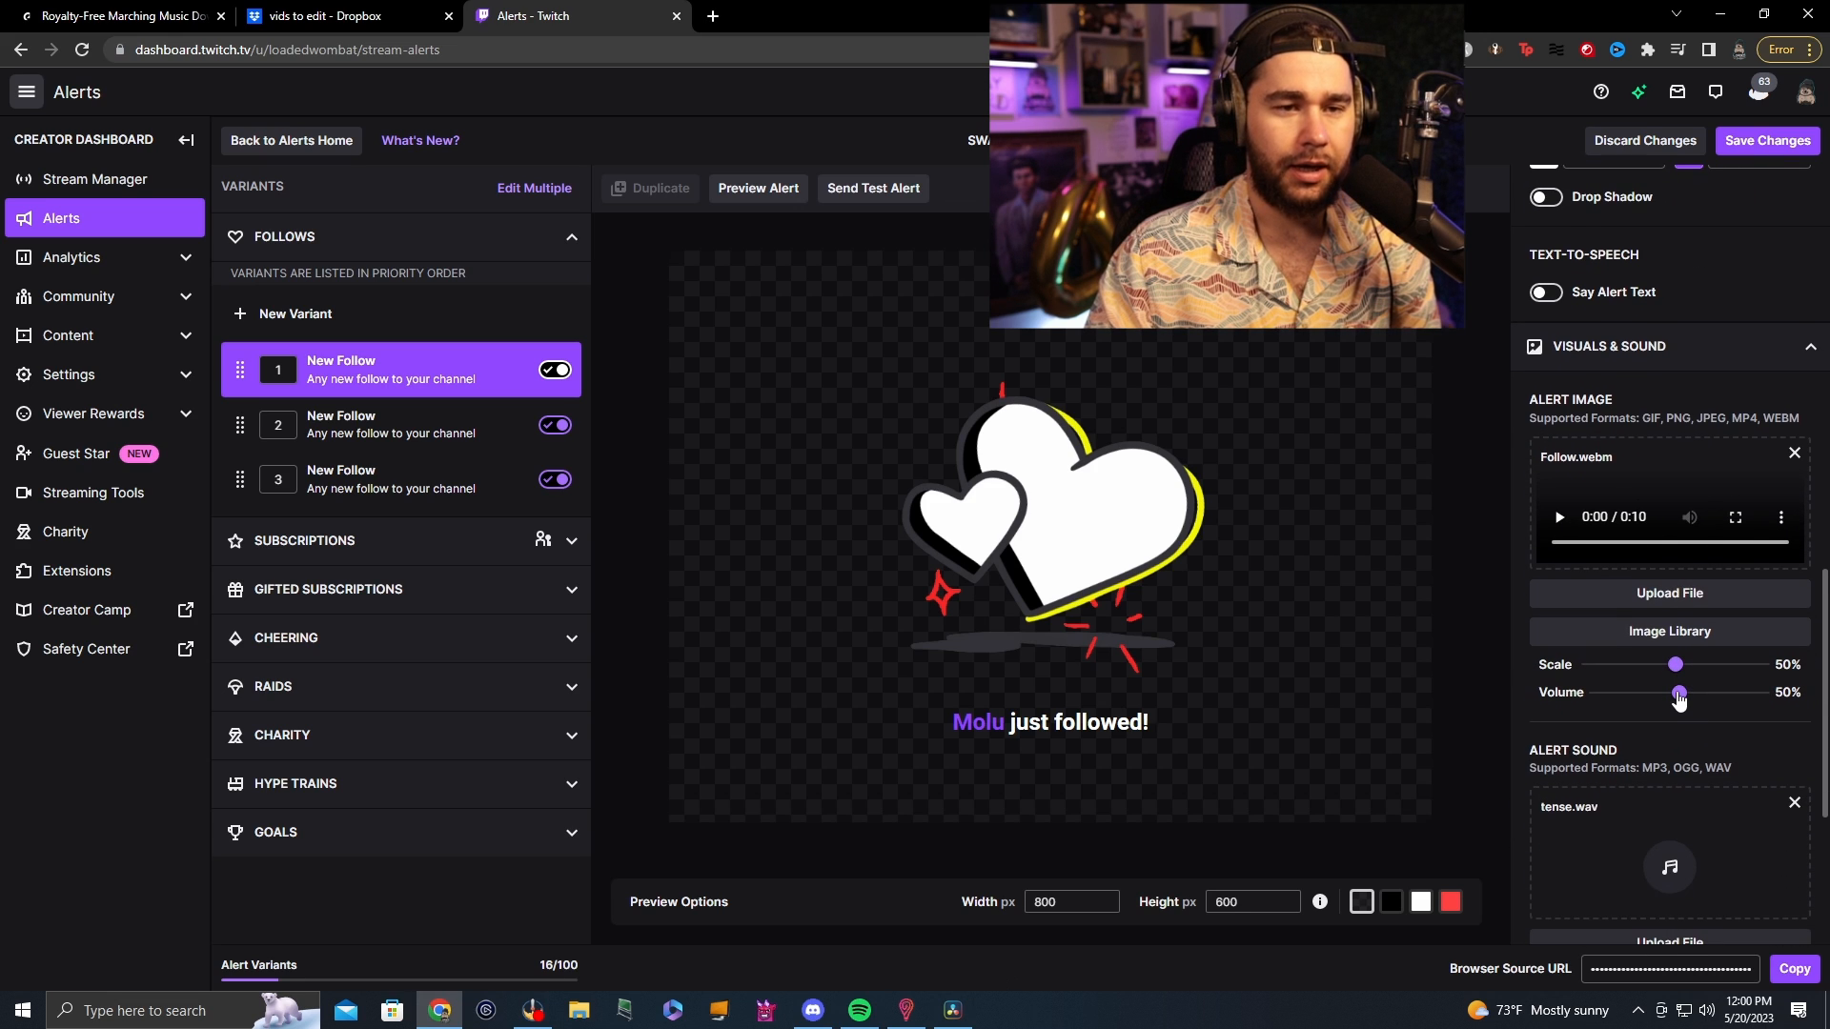
{"action": "scroll", "coordinate": [1677, 692], "scroll_direction": "down", "scroll_amount": 4}
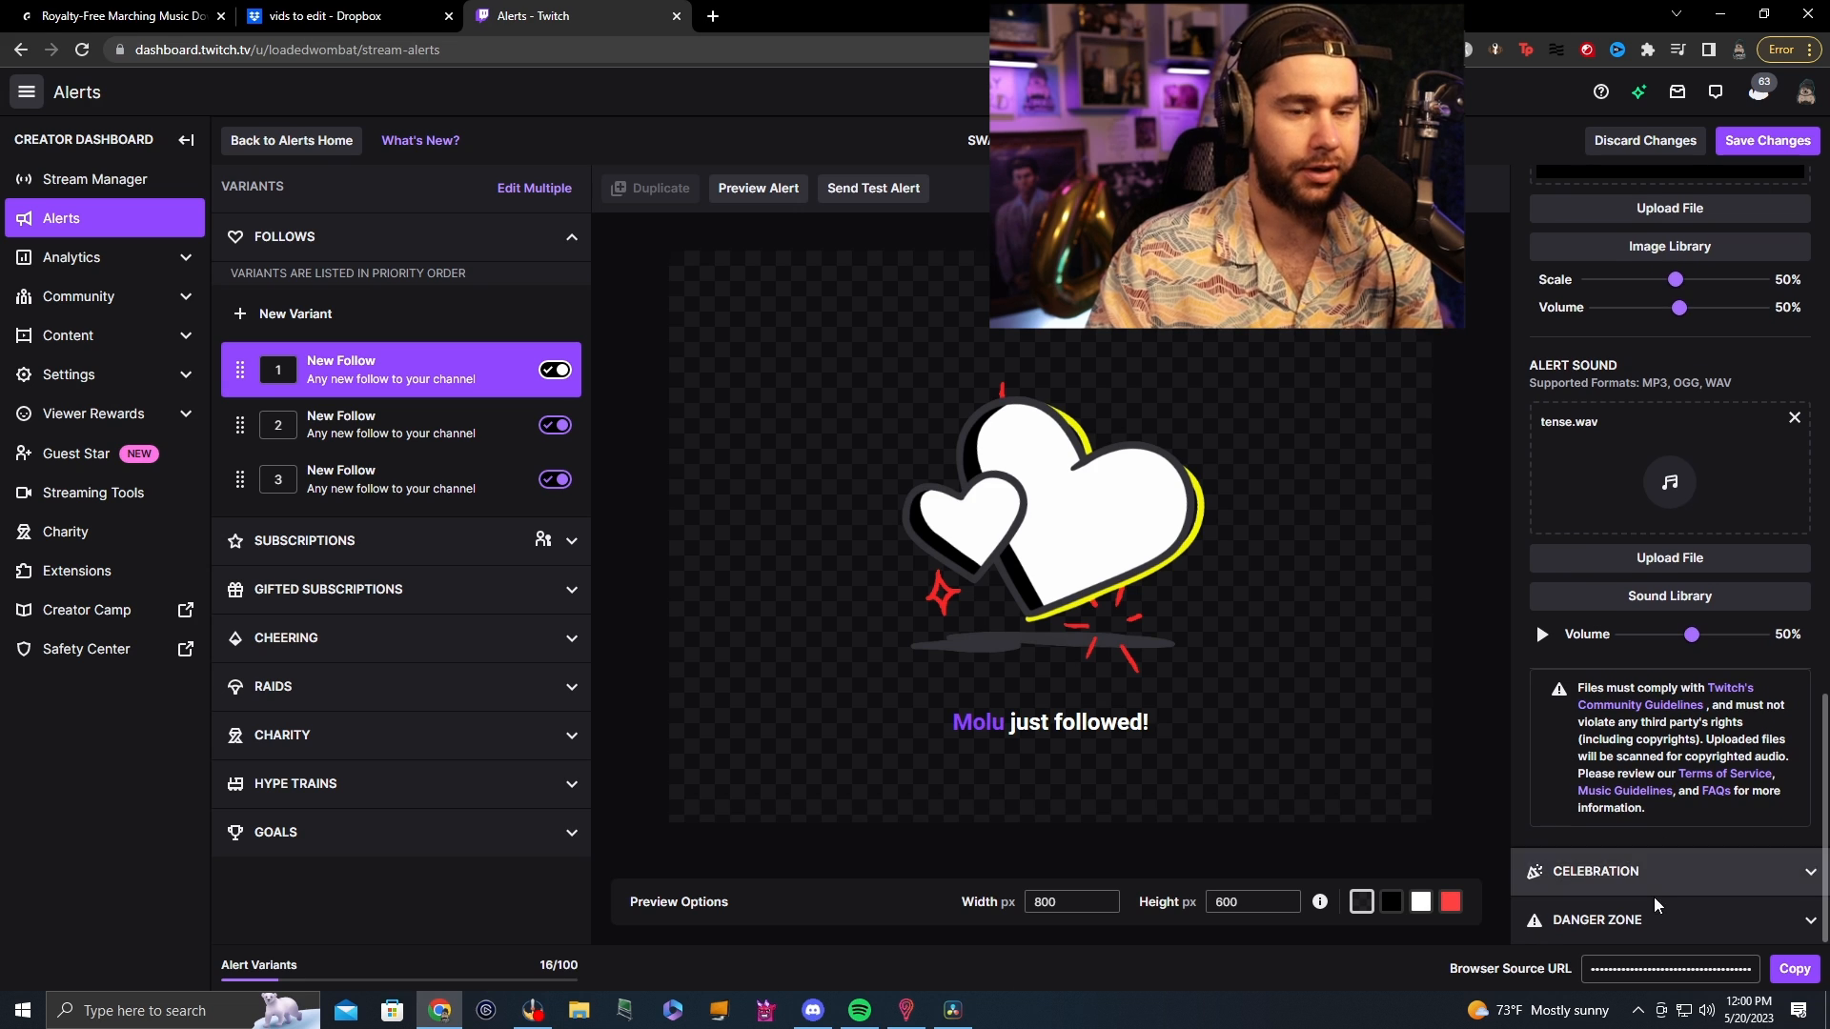
{"action": "left_click", "coordinate": [1658, 877]}
{"action": "scroll", "coordinate": [1712, 668], "scroll_direction": "down", "scroll_amount": 5}
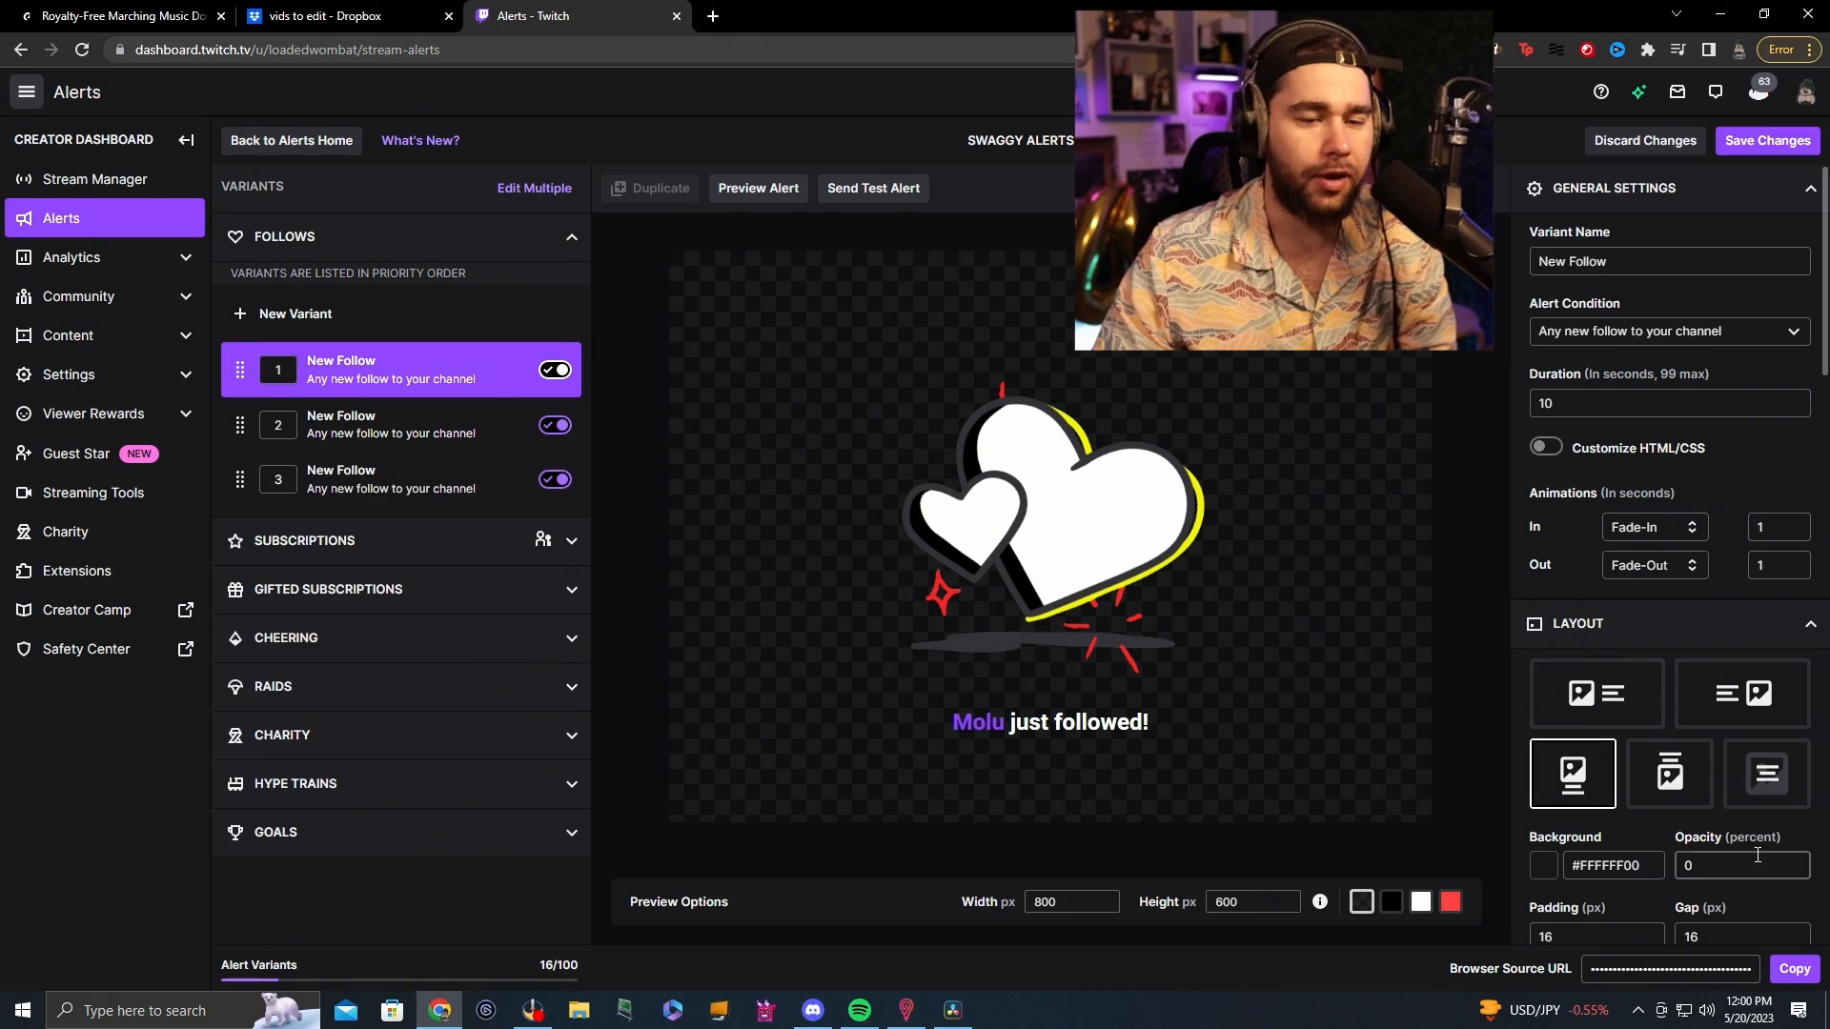
{"action": "scroll", "coordinate": [1716, 821], "scroll_direction": "down", "scroll_amount": 10}
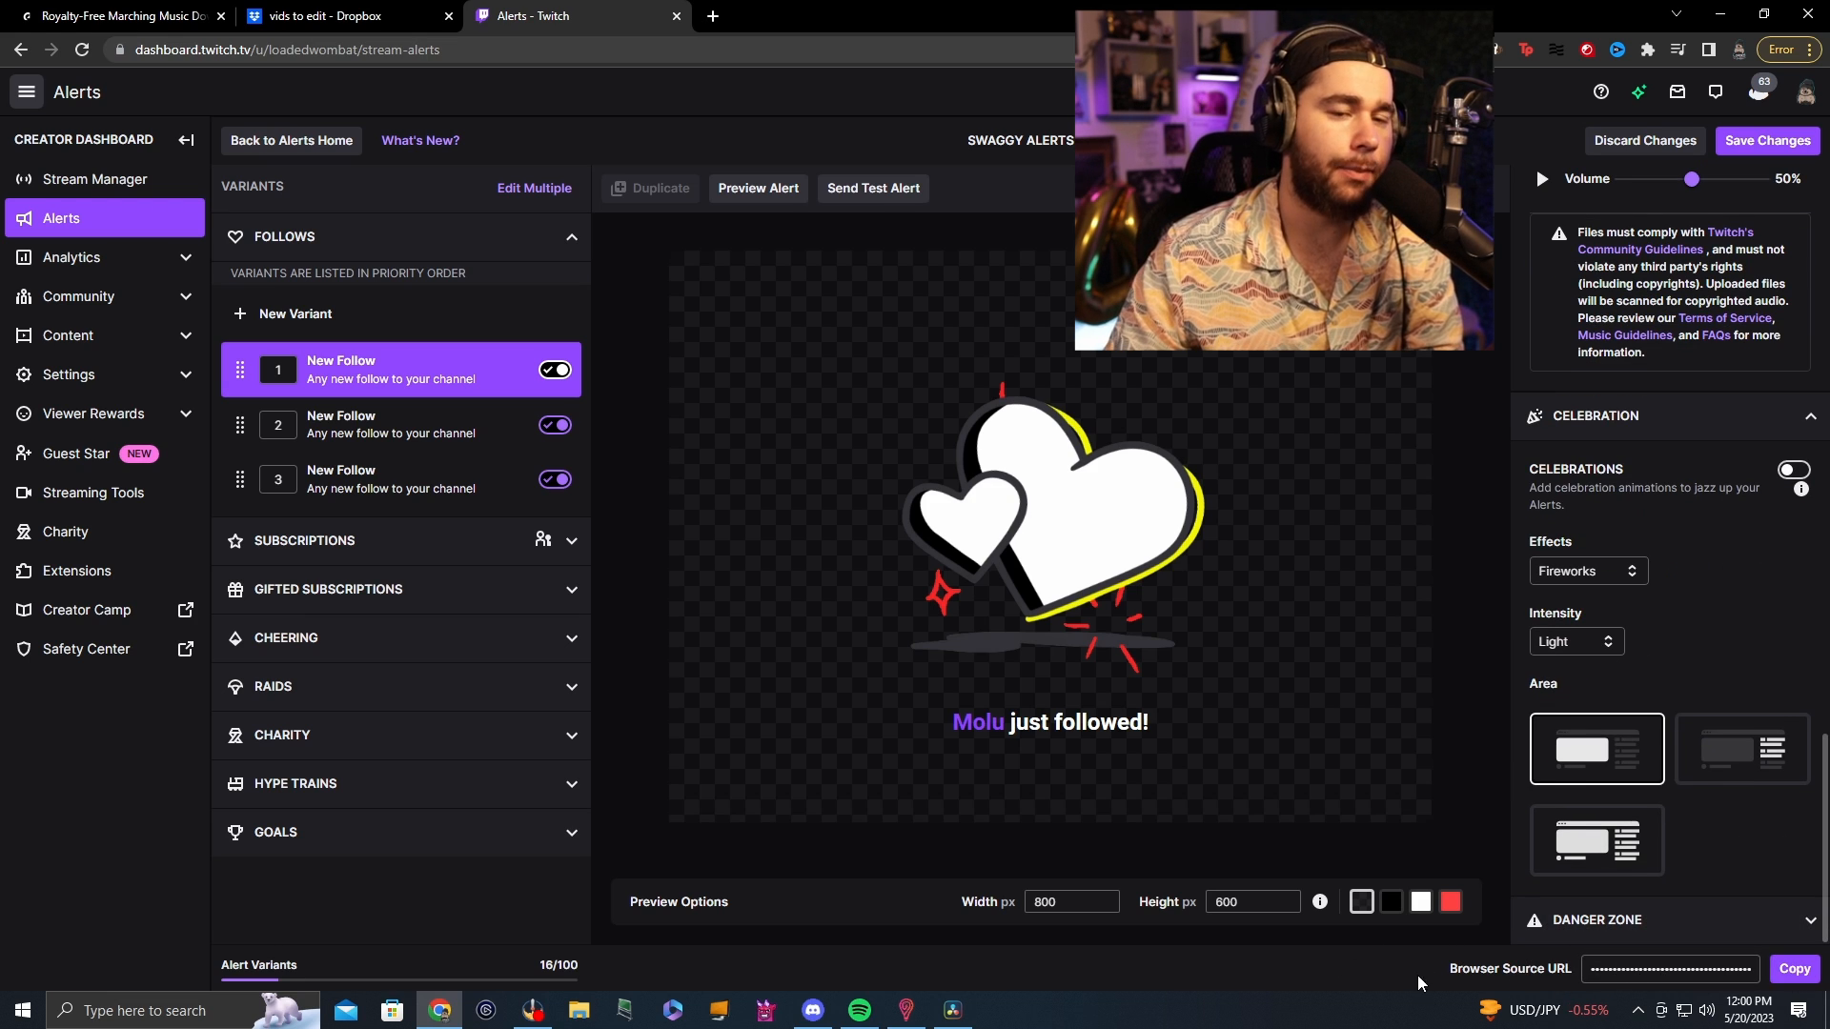
{"action": "left_click", "coordinate": [1795, 972]}
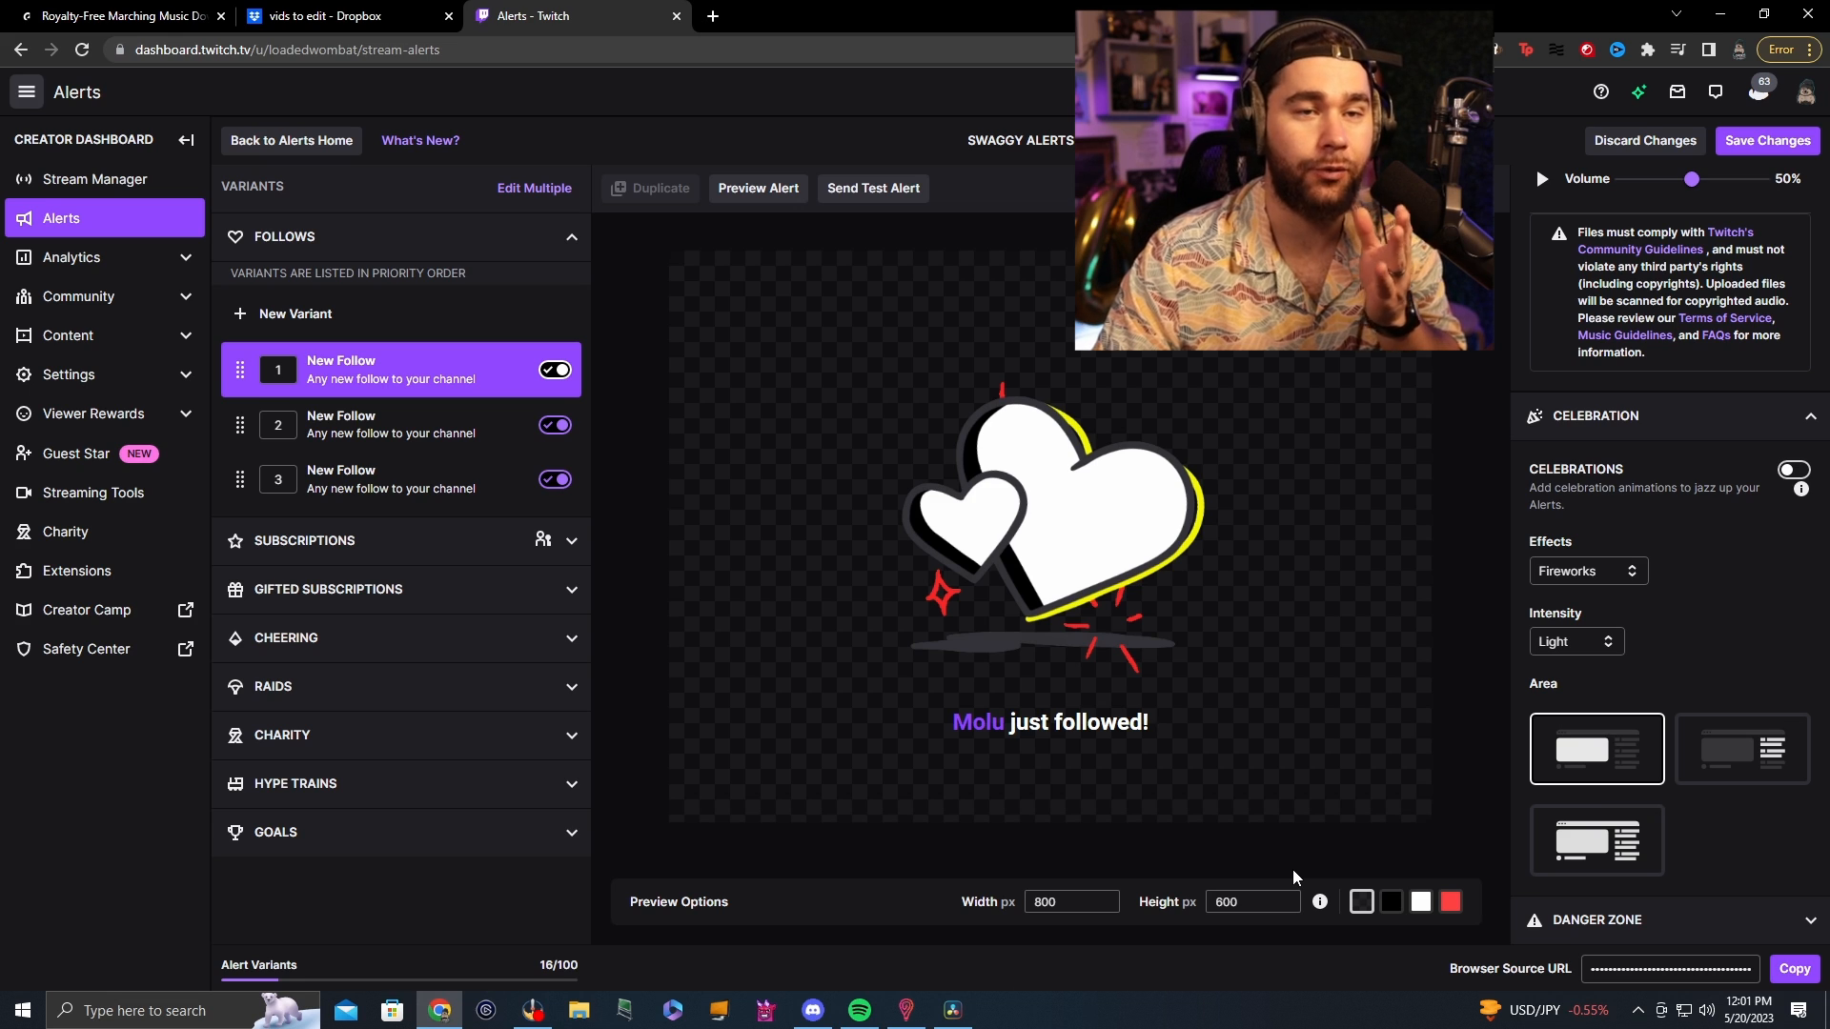
Step: Select the Resubscription variant under Subscriptions, saving the pending changes to the follow variant
{"action": "left_click", "coordinate": [391, 553]}
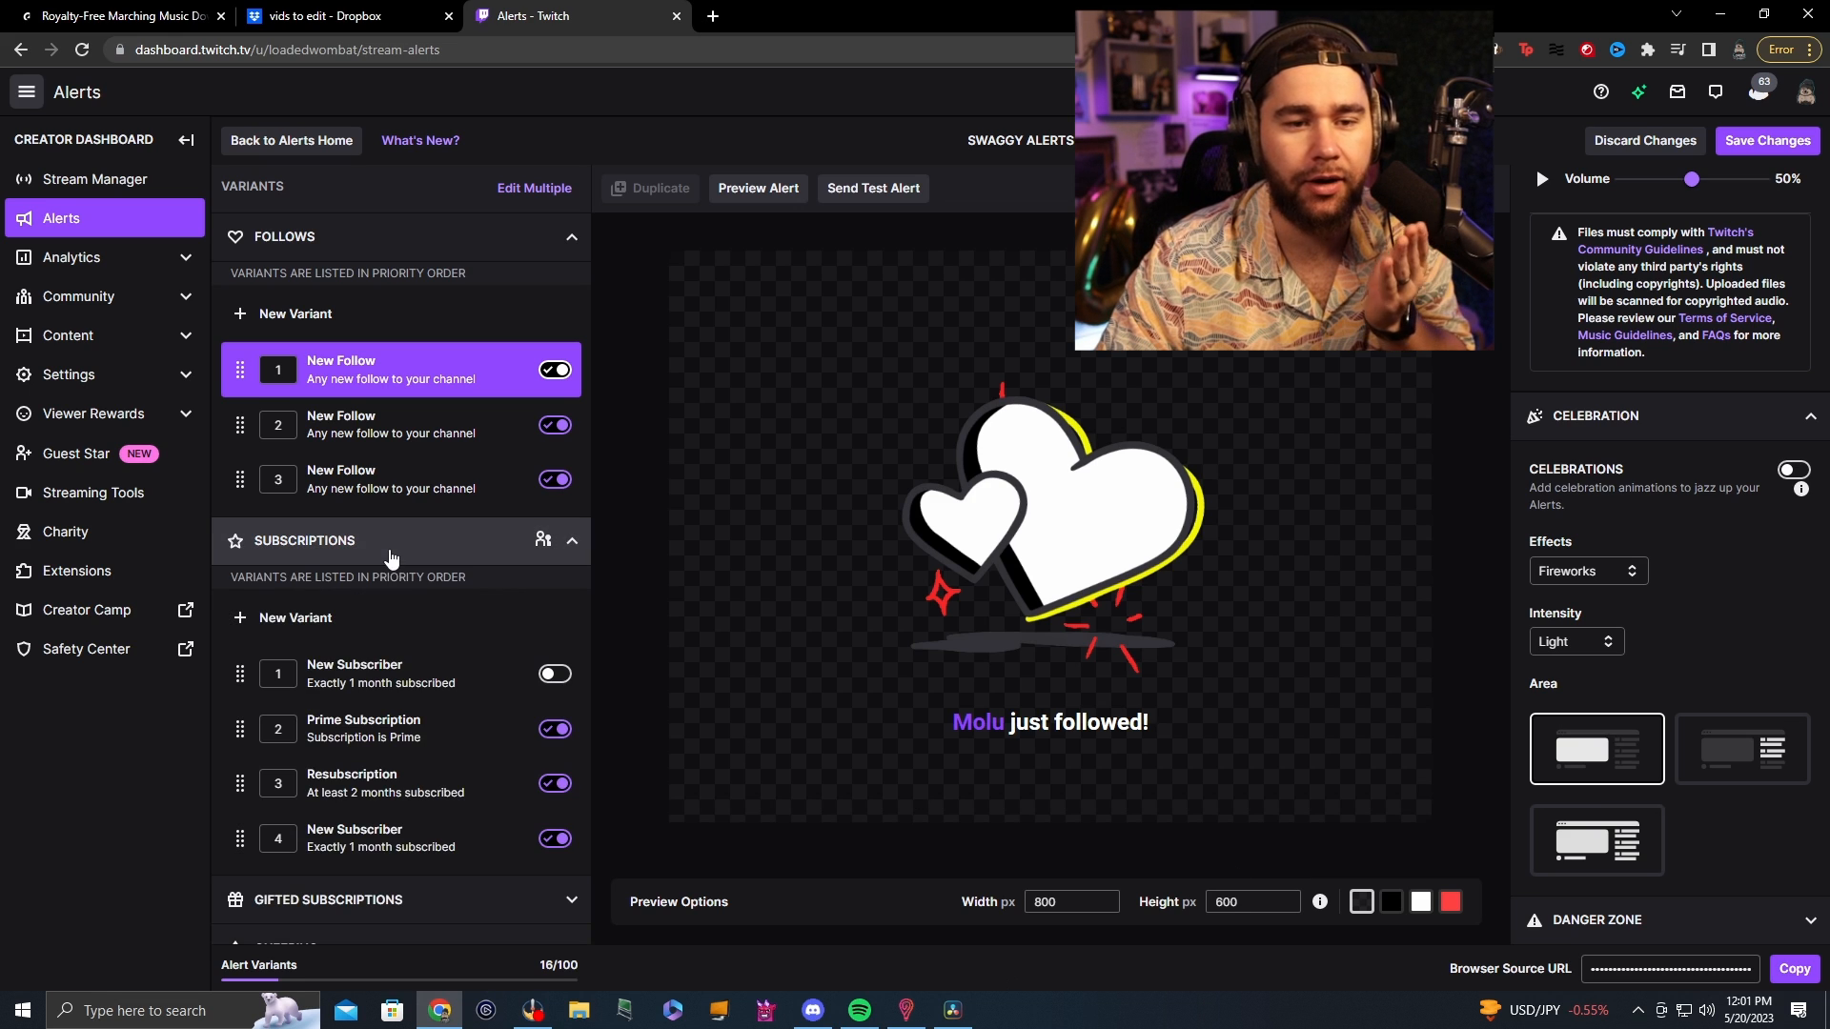
{"action": "scroll", "coordinate": [380, 636], "scroll_direction": "down", "scroll_amount": 1}
{"action": "left_click", "coordinate": [380, 692]}
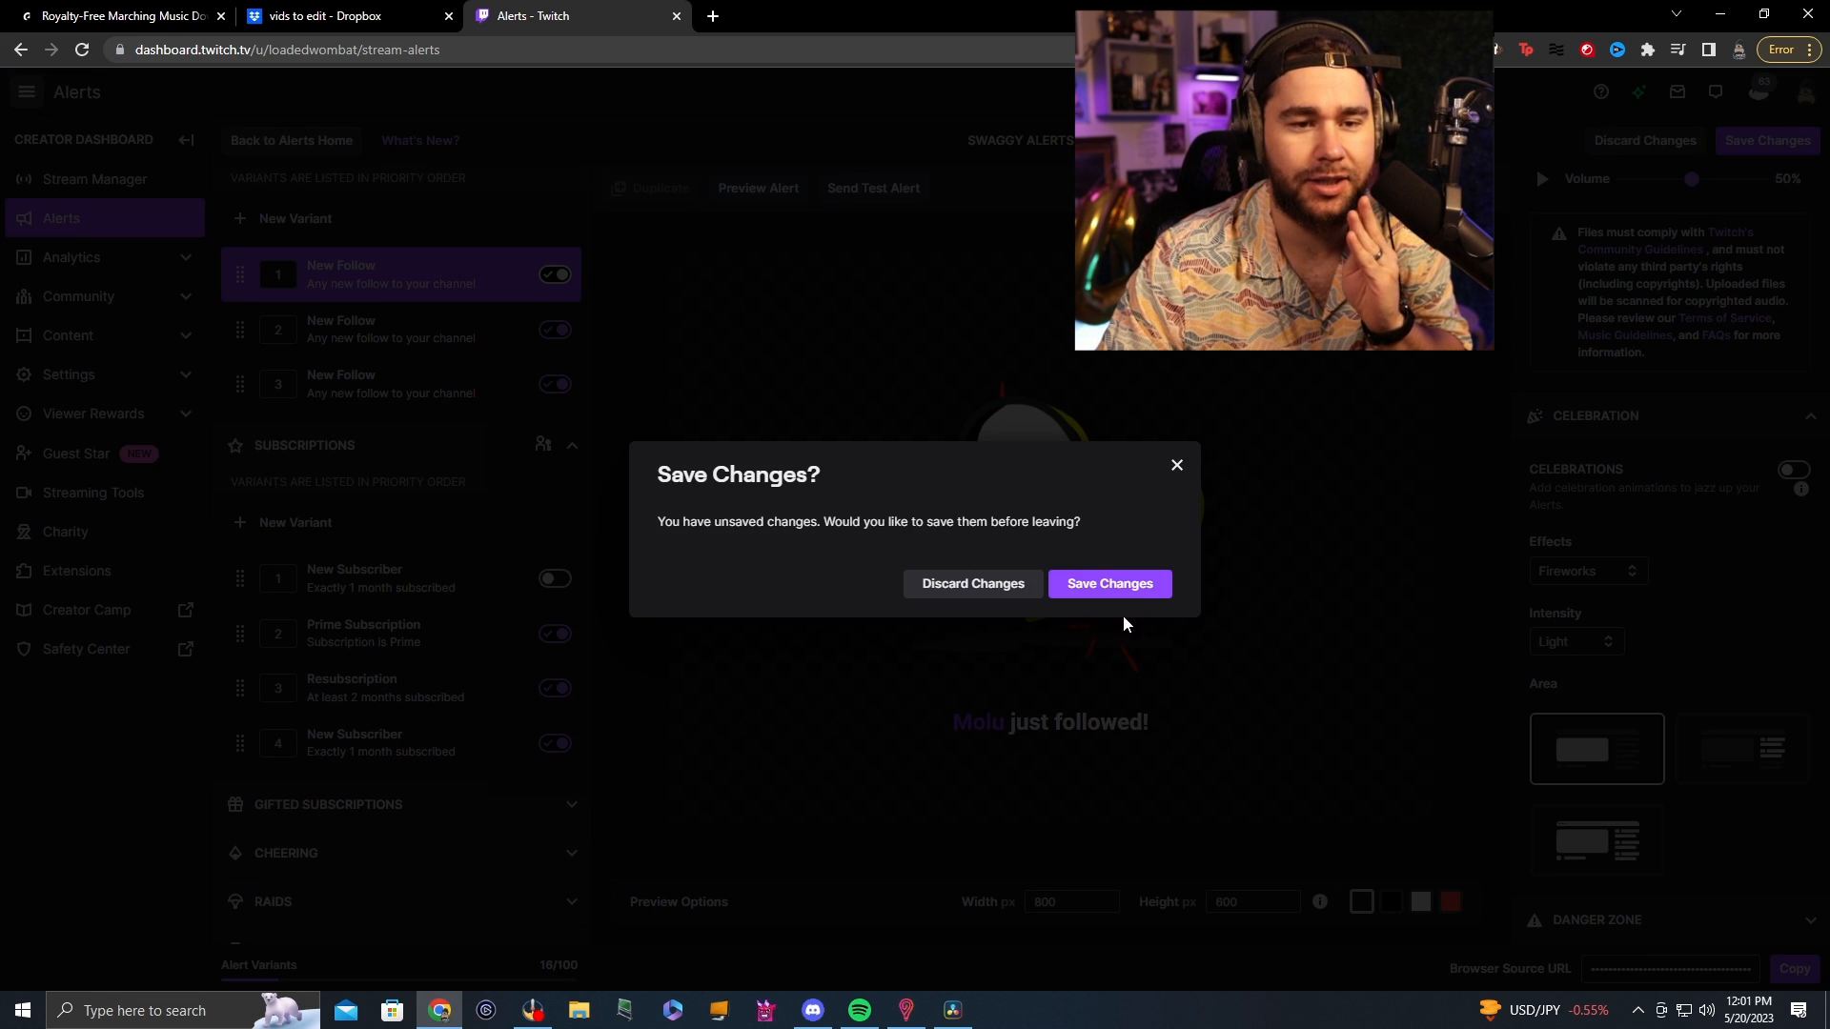
{"action": "left_click", "coordinate": [1134, 593]}
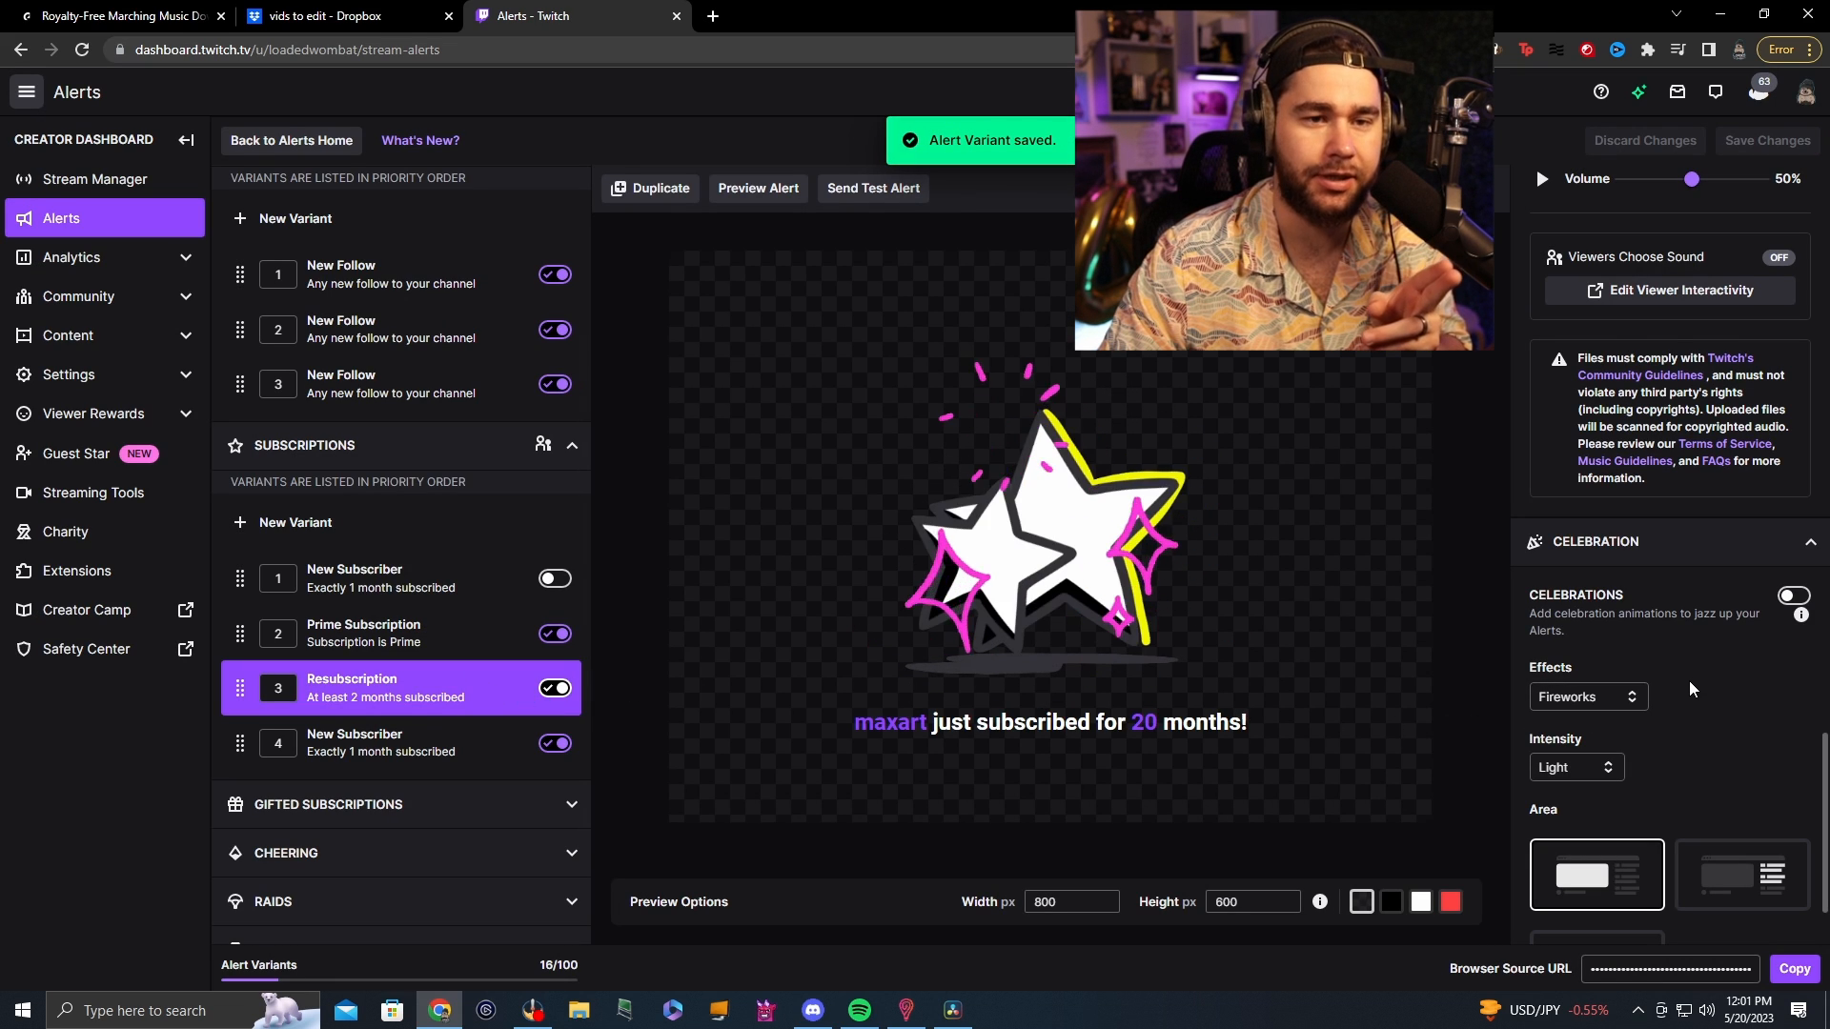
Step: Open the viewer interactivity settings from the resubscription alert's Viewers Choose Sound option
{"action": "scroll", "coordinate": [1701, 684], "scroll_direction": "up", "scroll_amount": 5}
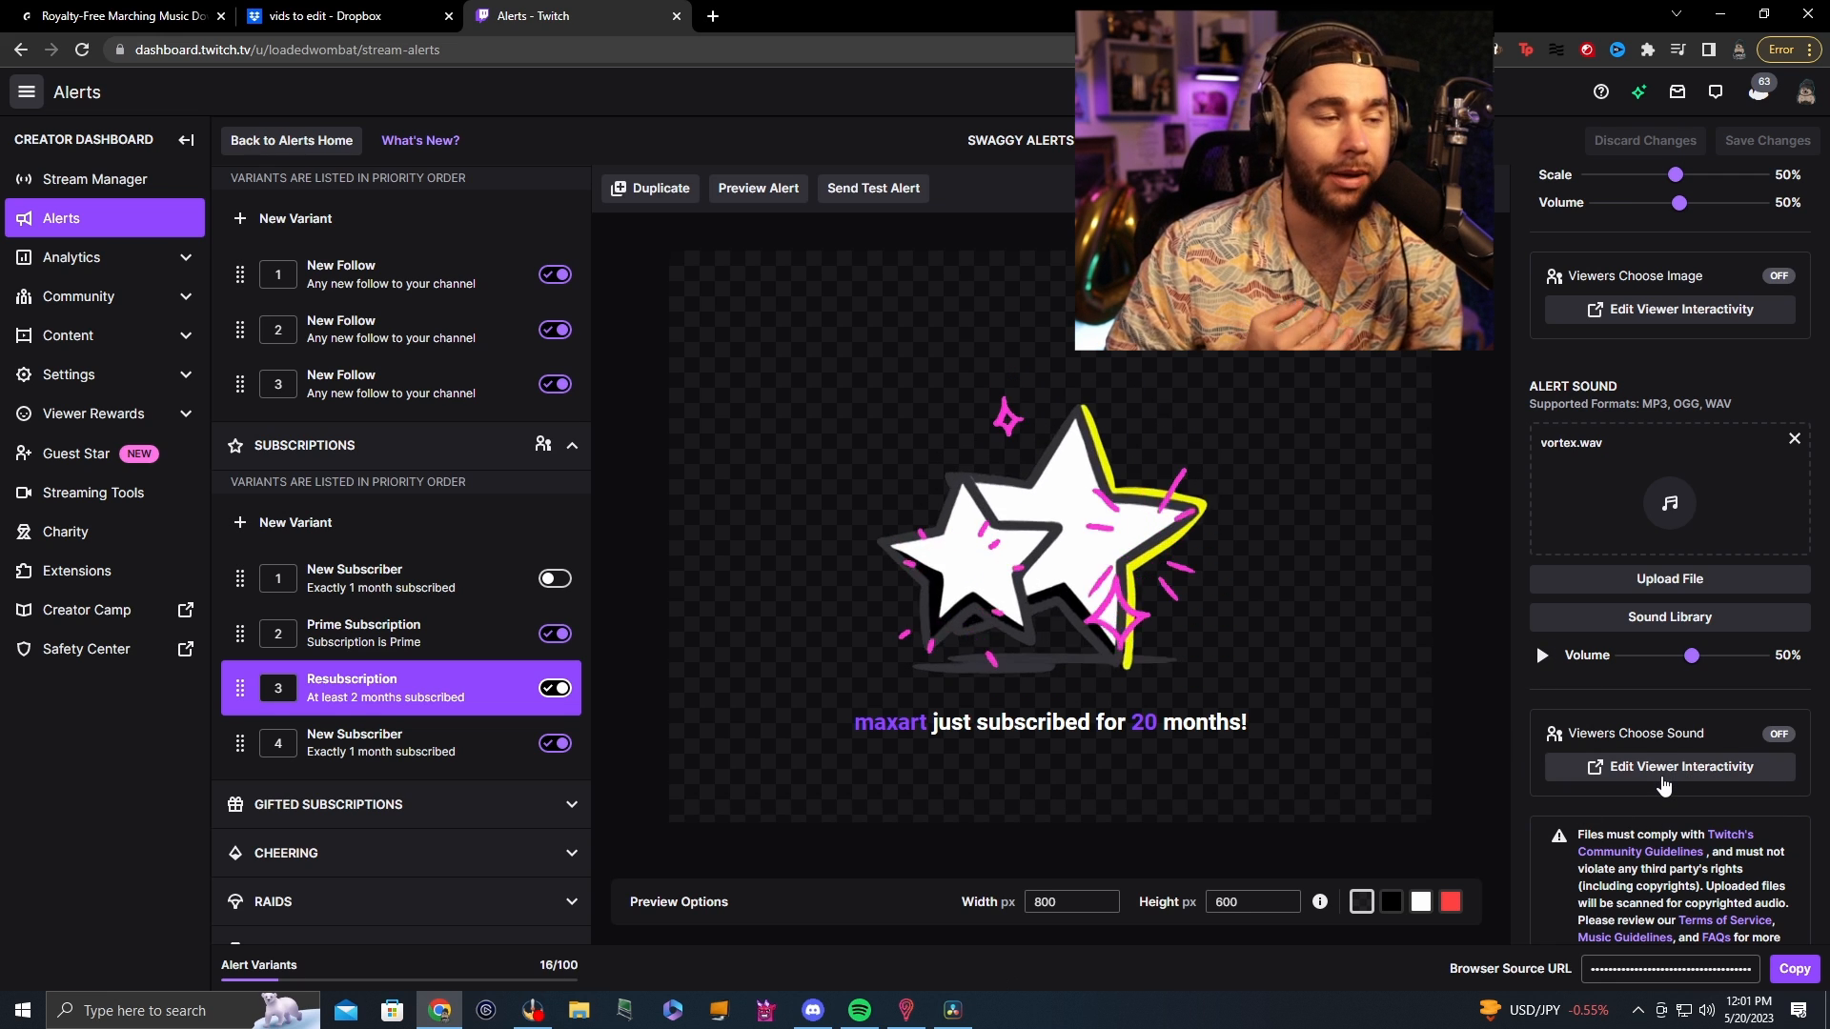
{"action": "left_click", "coordinate": [1662, 770]}
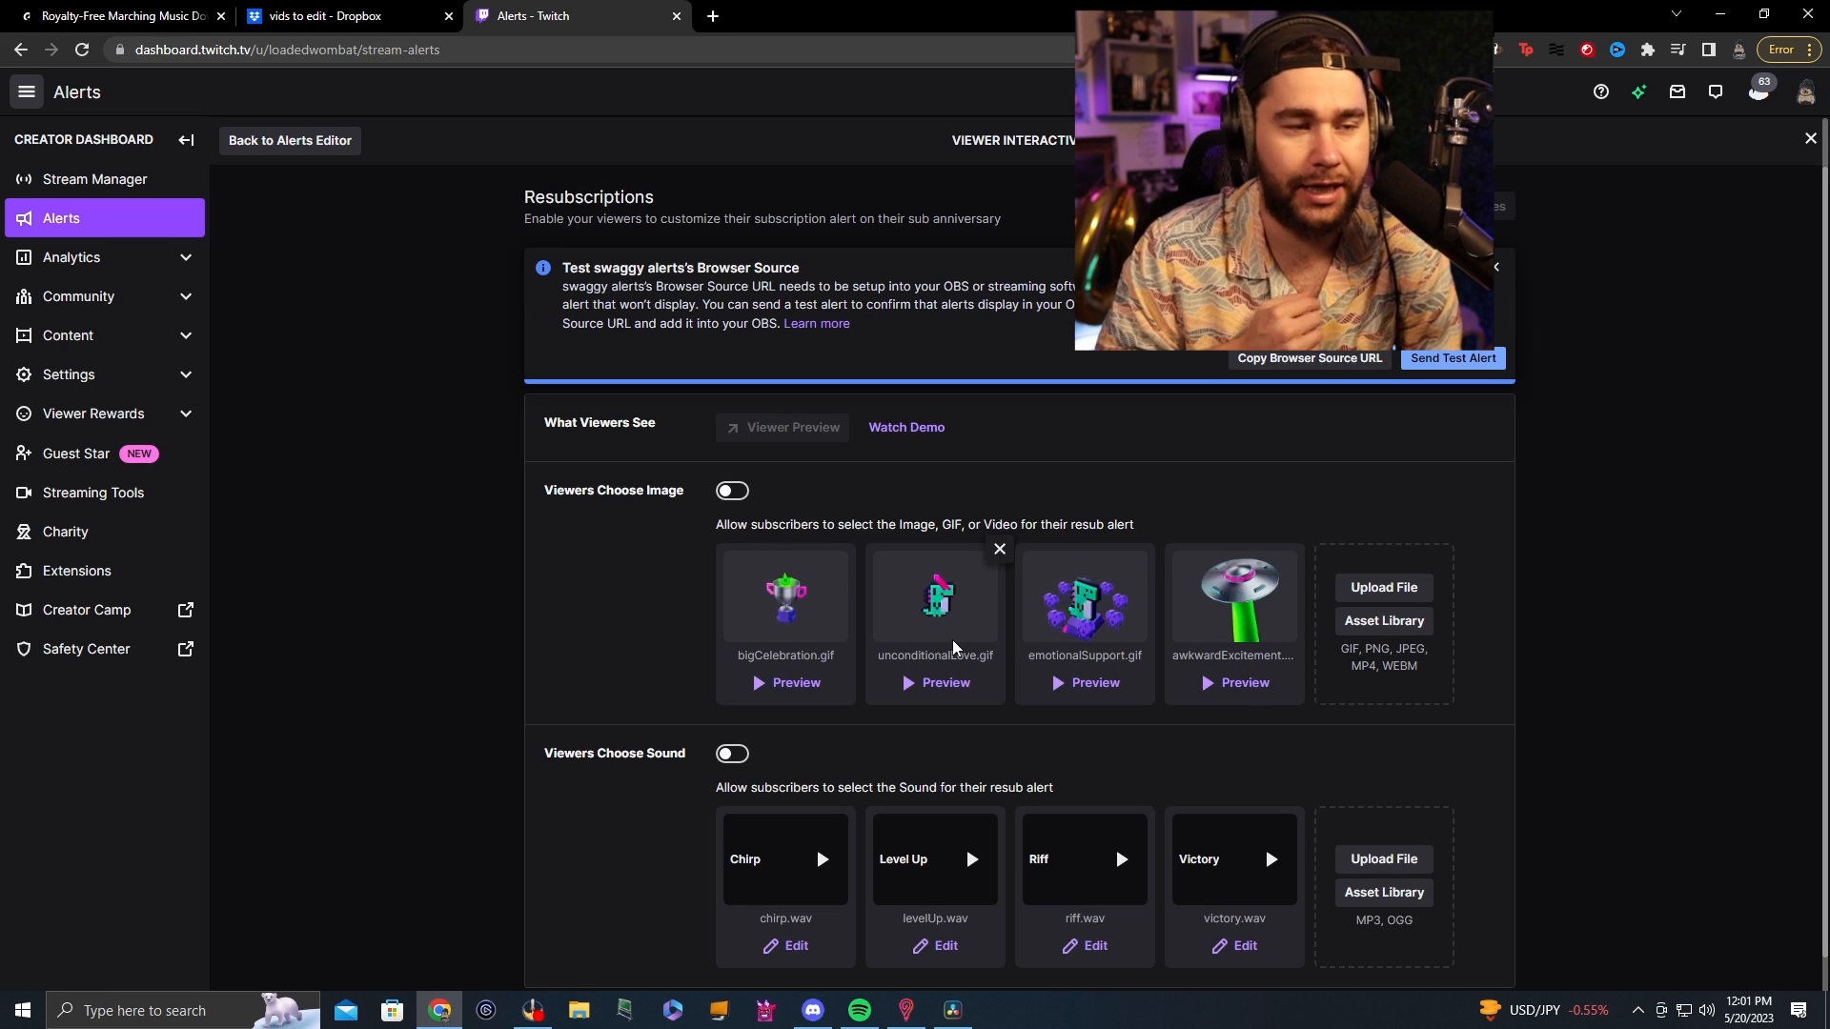